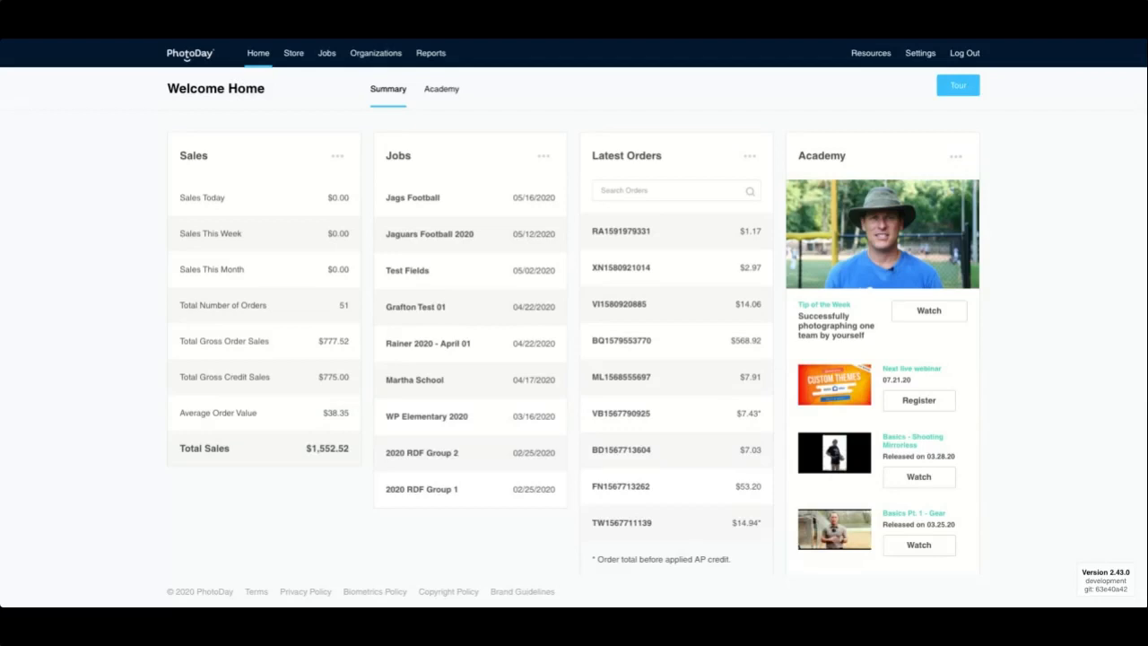
# Step: Go to the Store and open Custom Themes, listing the Brick, Color and Football collections
pyautogui.click(293, 53)
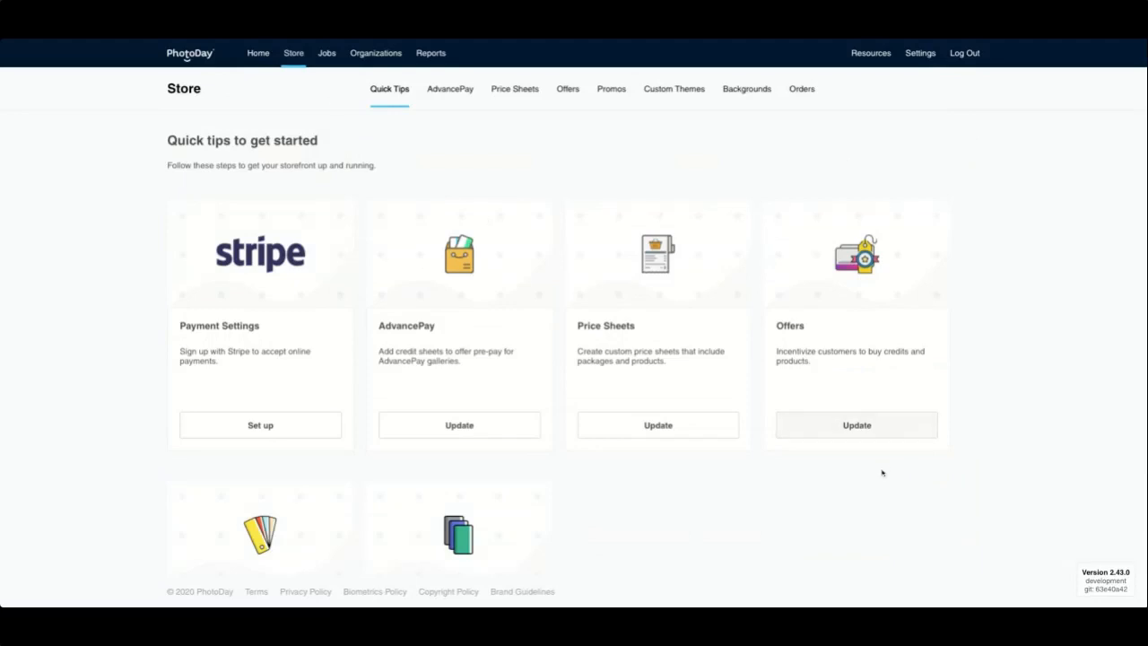
pyautogui.scroll(-2, 882, 466)
pyautogui.scroll(3, 848, 425)
pyautogui.scroll(-1, 849, 428)
pyautogui.scroll(-1, 848, 428)
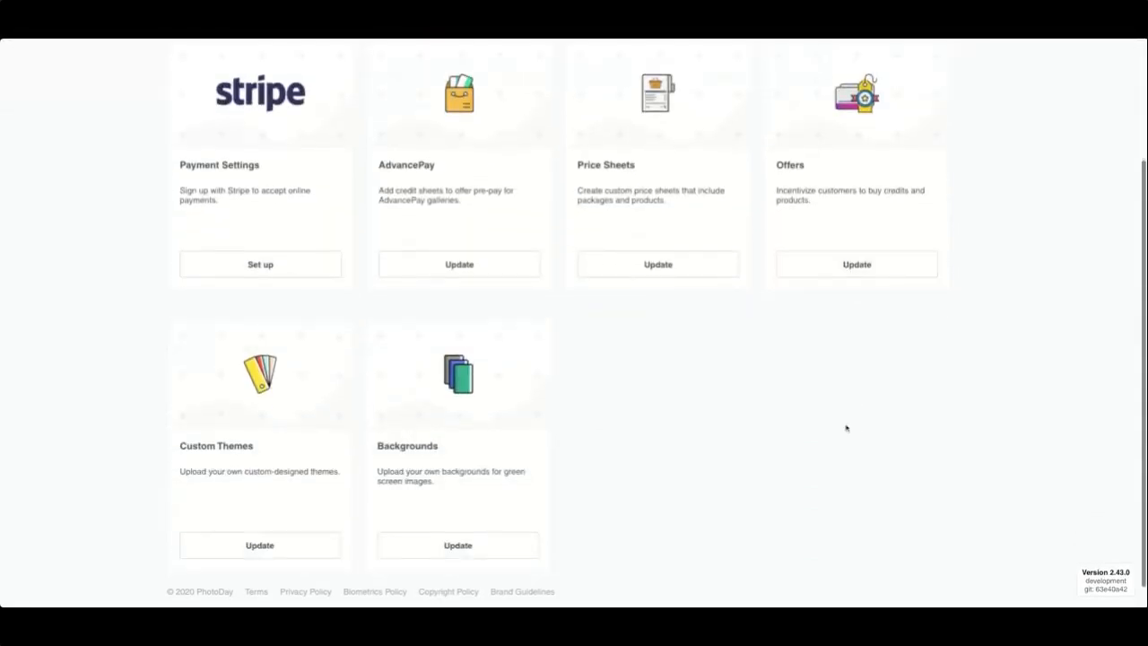
pyautogui.click(244, 545)
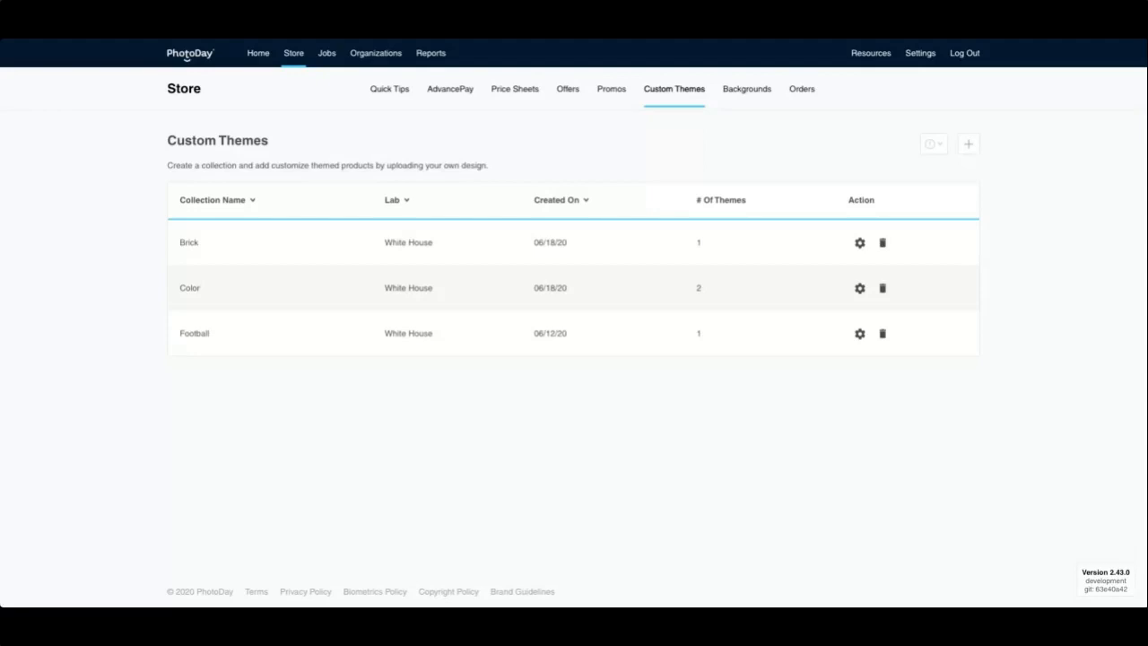
# Step: Add a new theme collection named 'Fall Baseball 2020' with White House as the lab
pyautogui.click(968, 146)
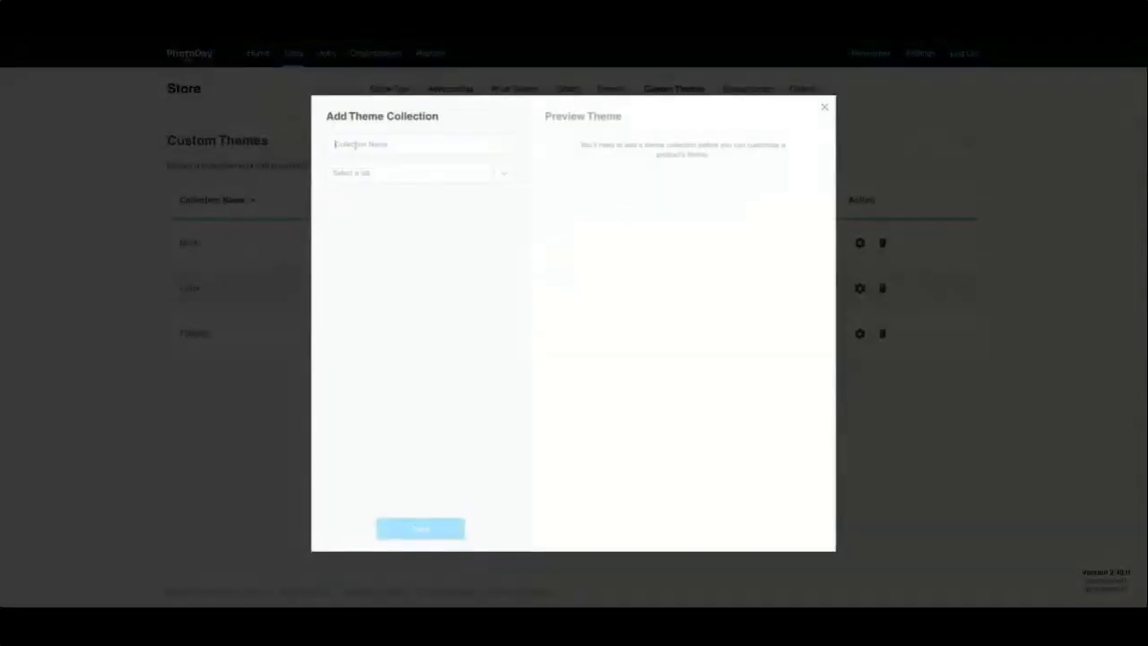
pyautogui.write('Baseball 2')
pyautogui.click(337, 146)
pyautogui.write('Fall')
pyautogui.click(401, 145)
pyautogui.write('020')
pyautogui.click(444, 176)
pyautogui.click(369, 197)
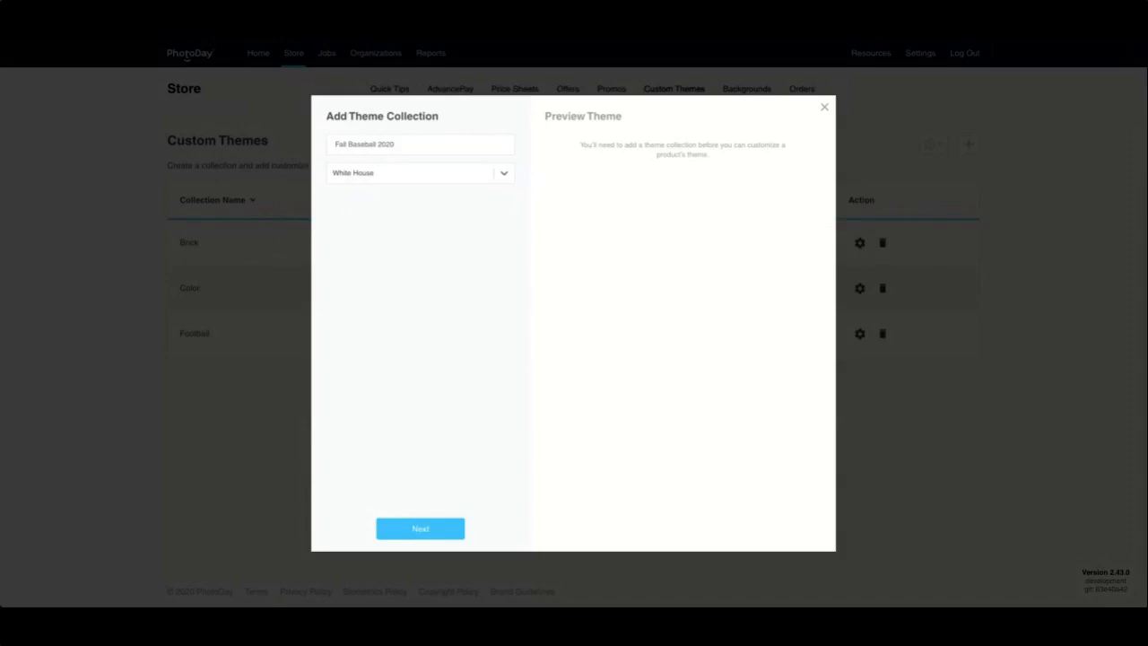
# Step: Create the collection and choose Memory Mate Horizontal for the baseball stadium design
pyautogui.click(422, 533)
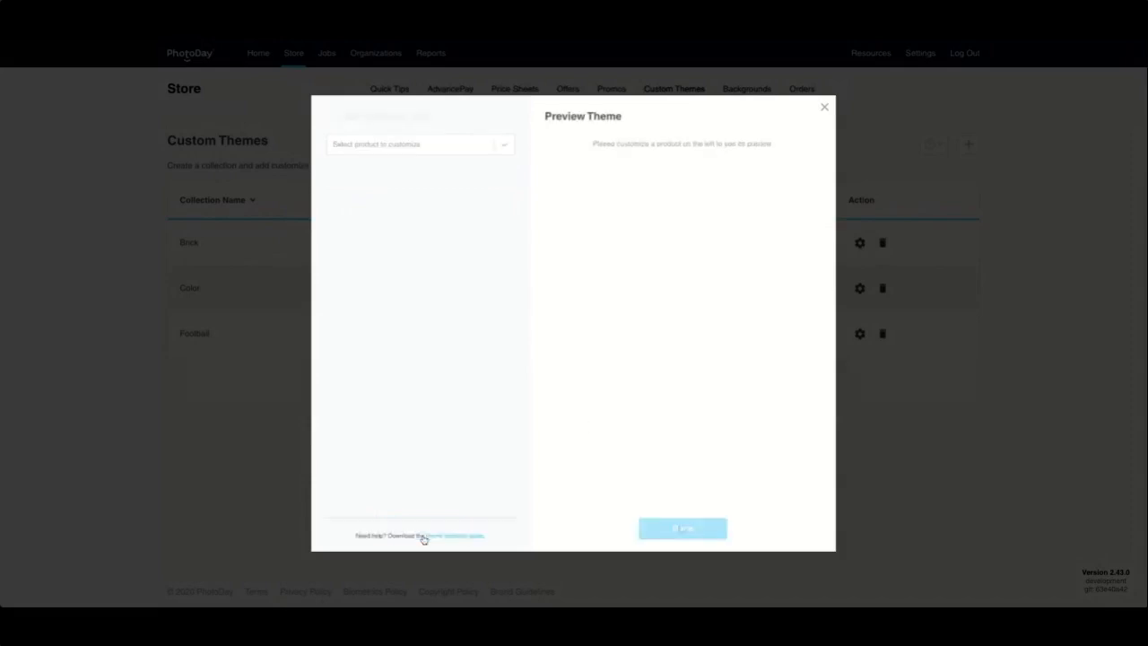
pyautogui.click(428, 151)
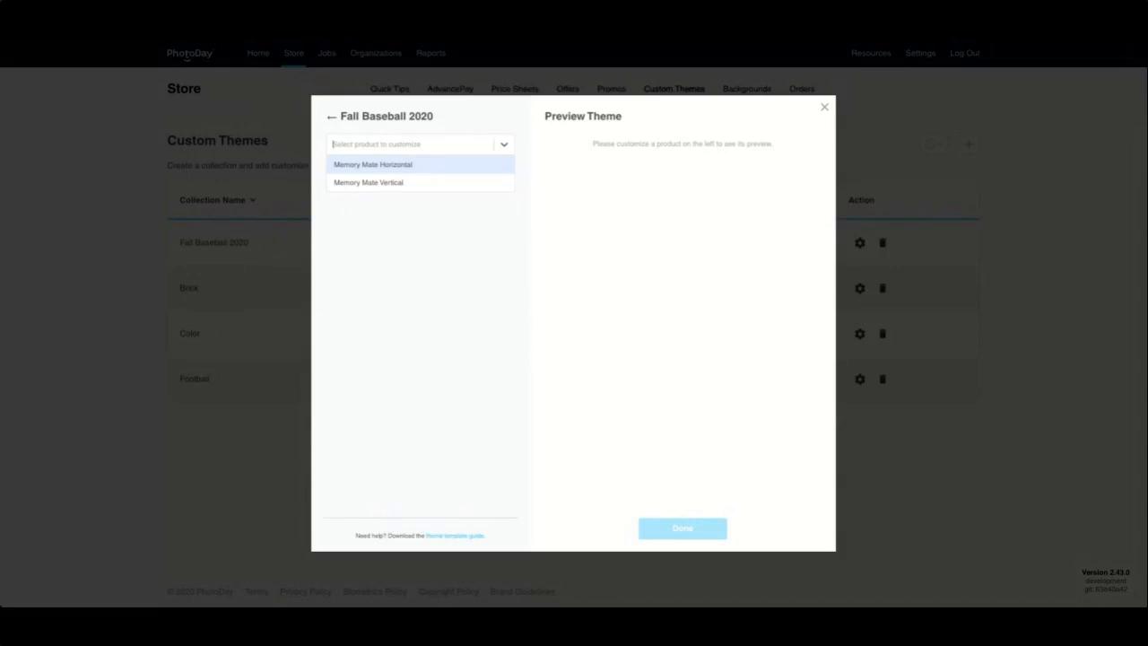
pyautogui.click(395, 165)
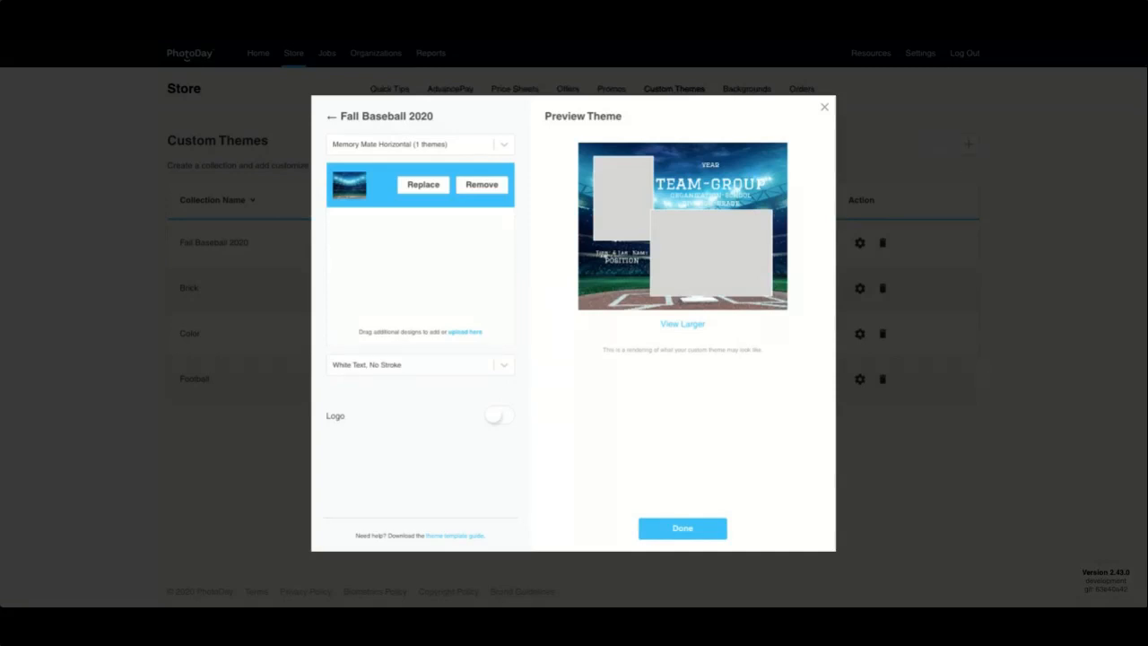
# Step: Switch the horizontal theme to White Text, With Stroke and view its preview at full size
pyautogui.click(368, 366)
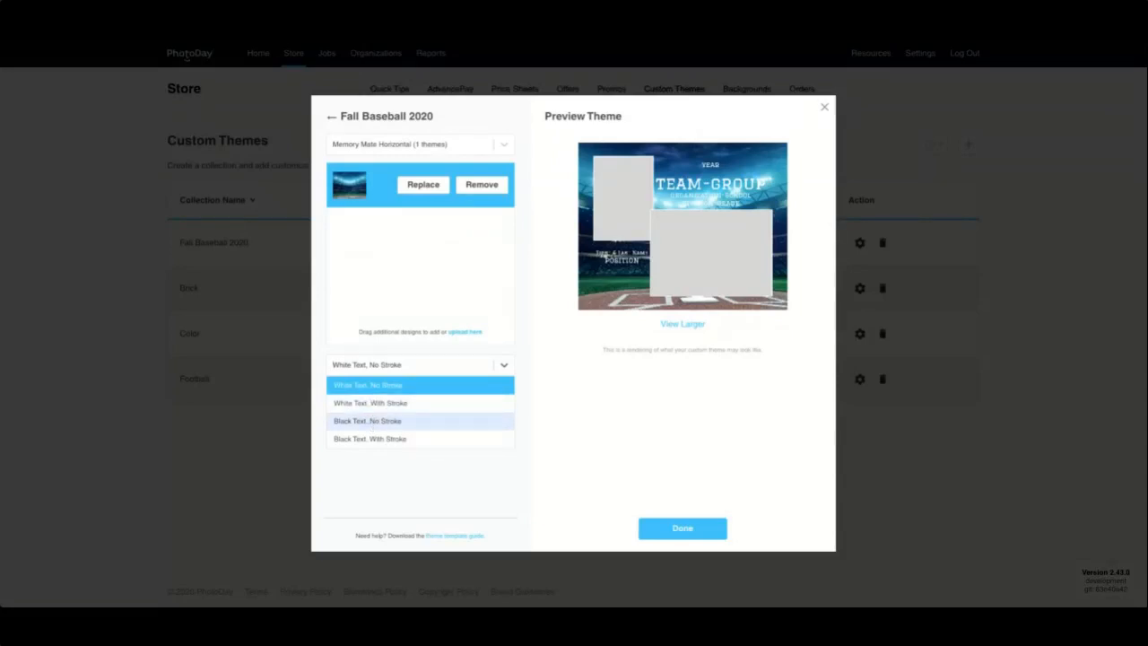
pyautogui.click(371, 408)
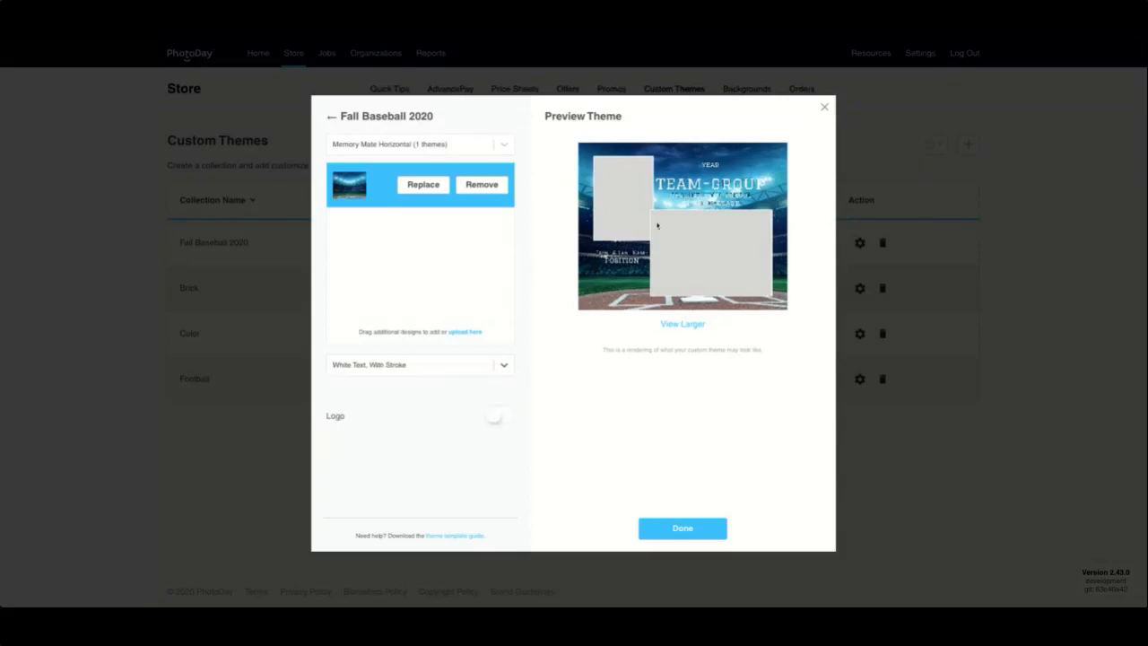
pyautogui.scroll(-1, 682, 267)
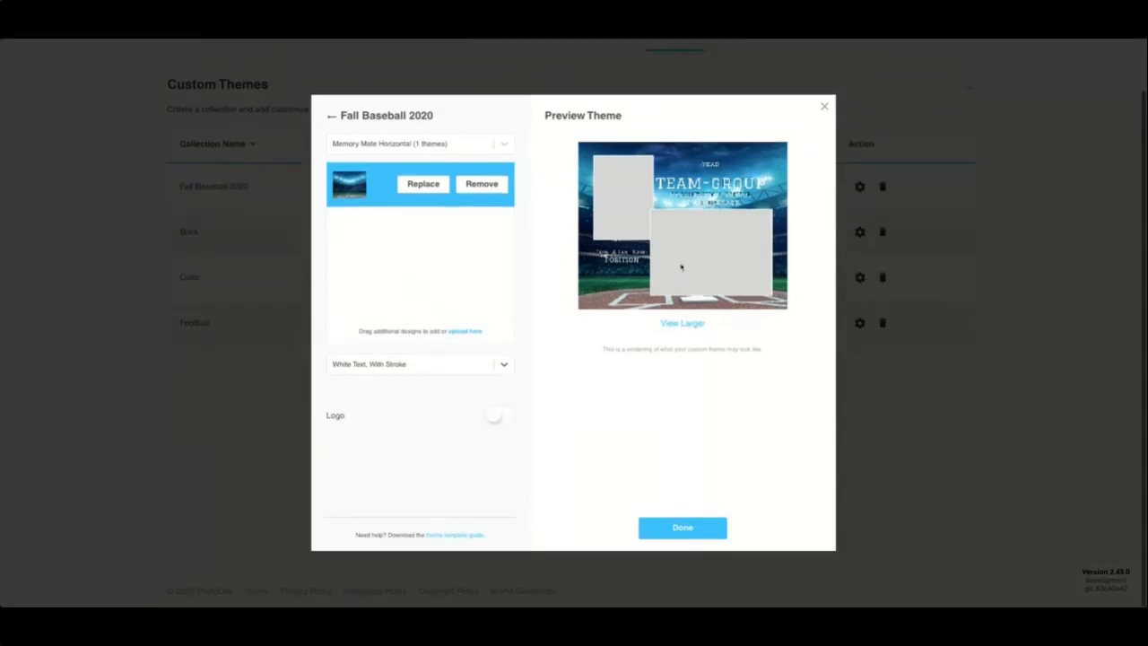
pyautogui.click(682, 324)
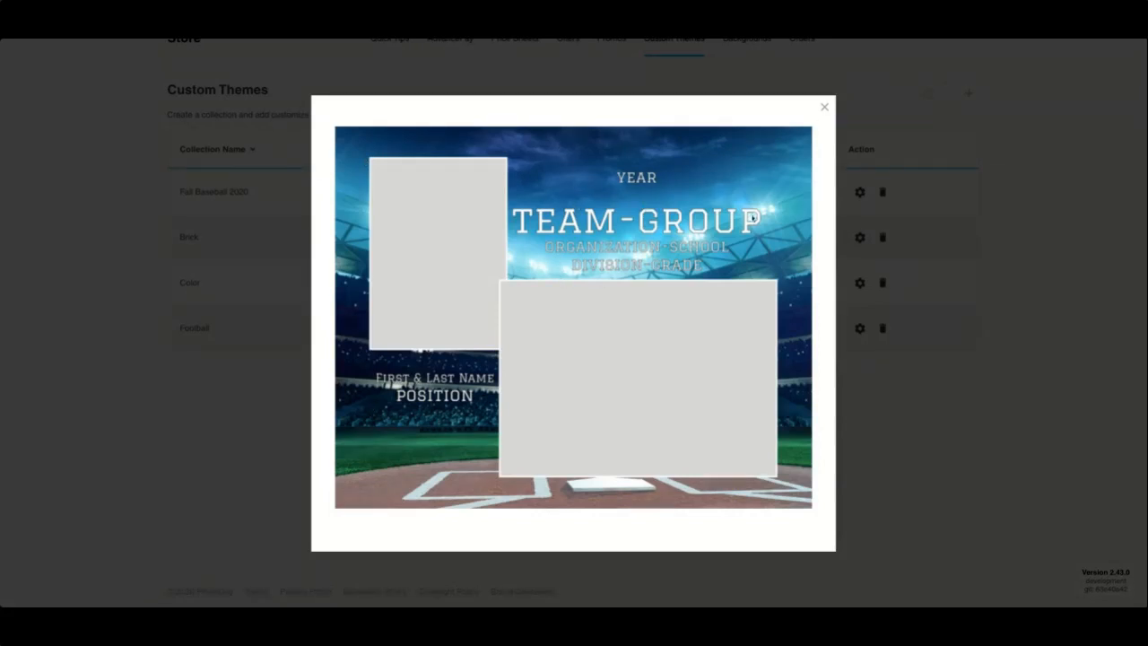
# Step: Close the preview, toggle the logo spot off and back on, and finish the horizontal theme
pyautogui.click(824, 107)
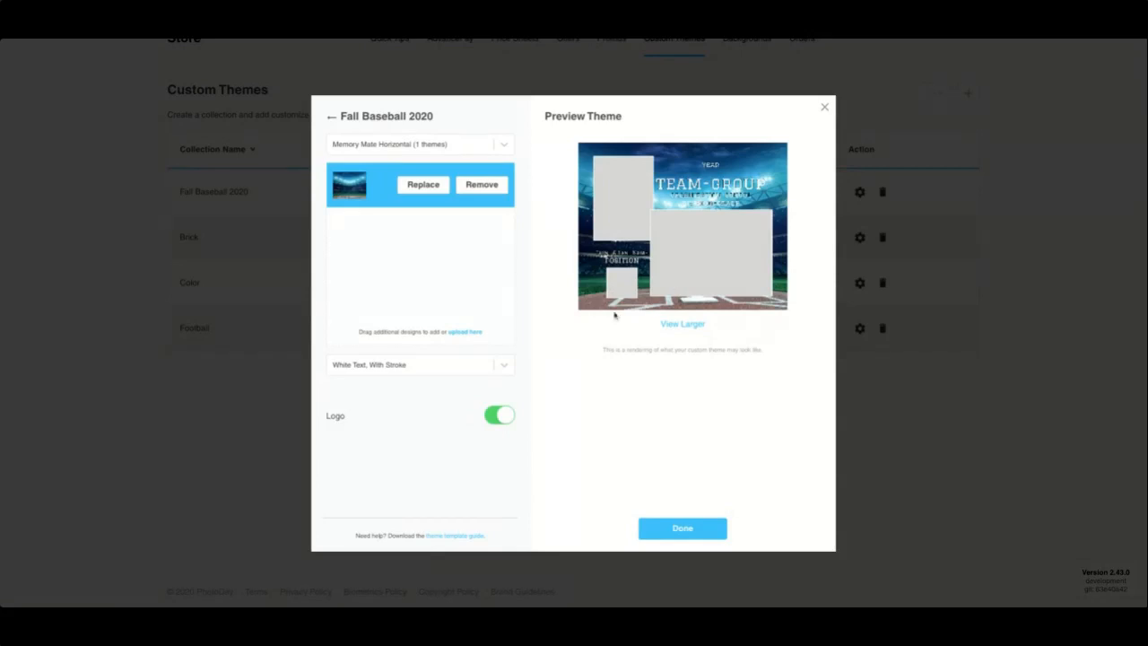
pyautogui.click(503, 417)
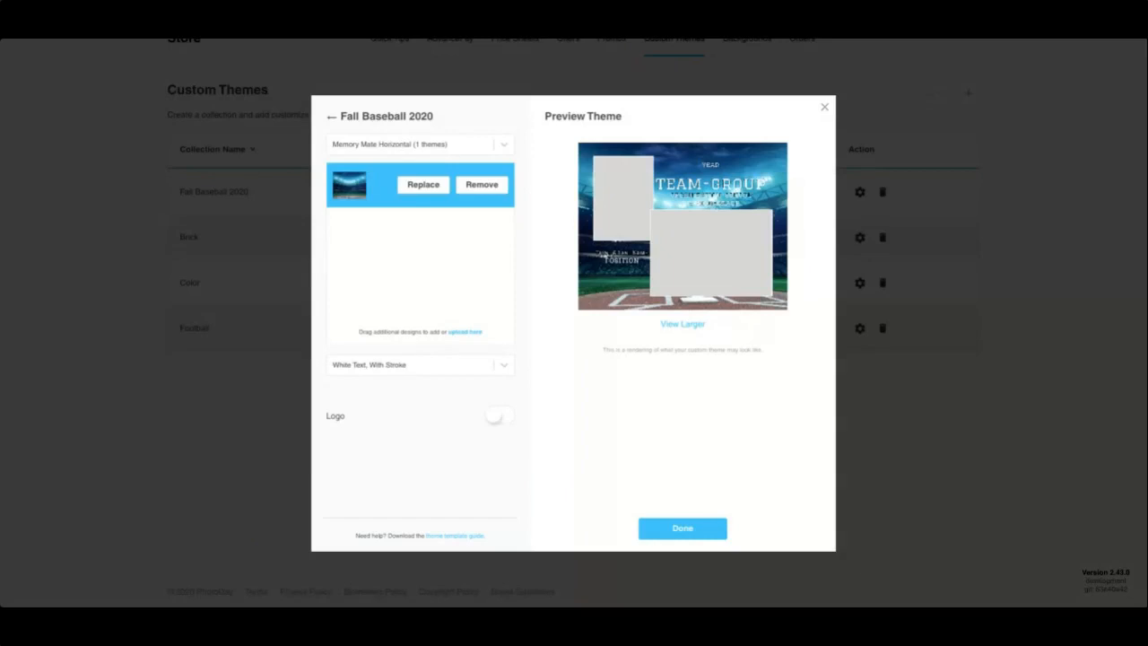
pyautogui.click(501, 417)
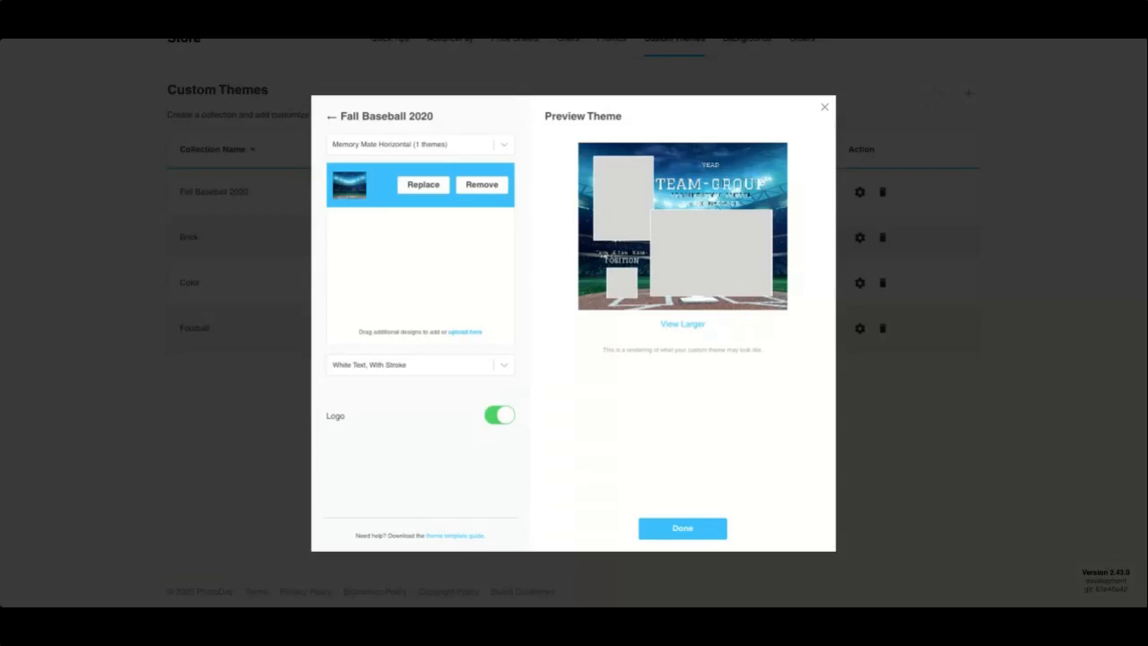
pyautogui.click(668, 526)
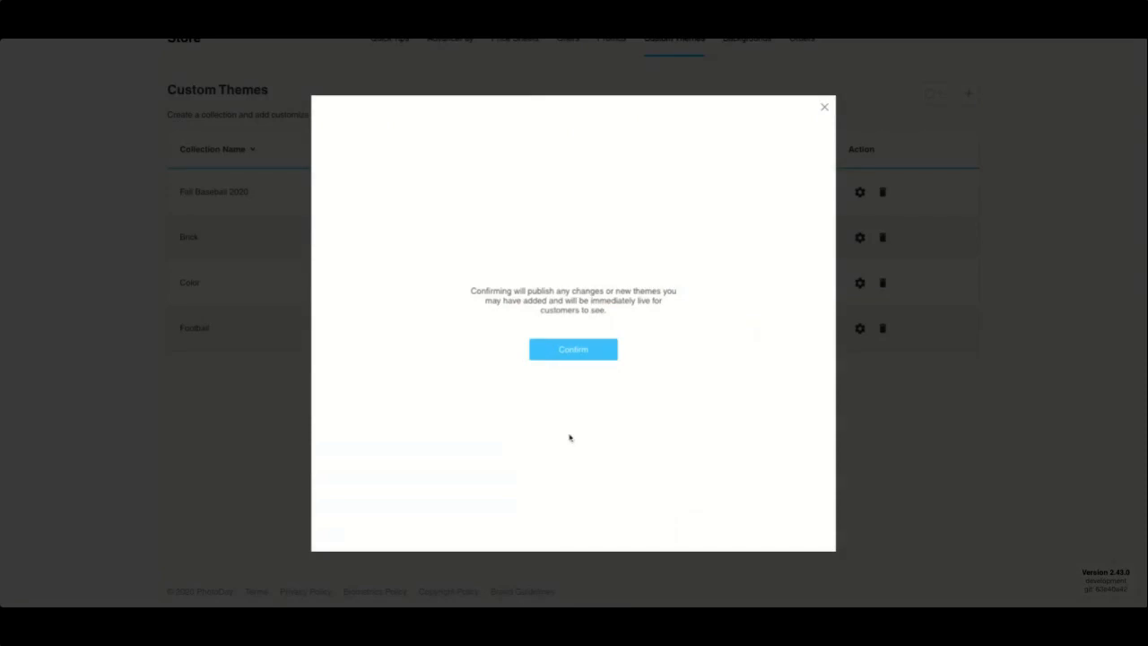
# Step: Confirm publishing so Fall Baseball 2020 lists 1 theme
pyautogui.click(573, 349)
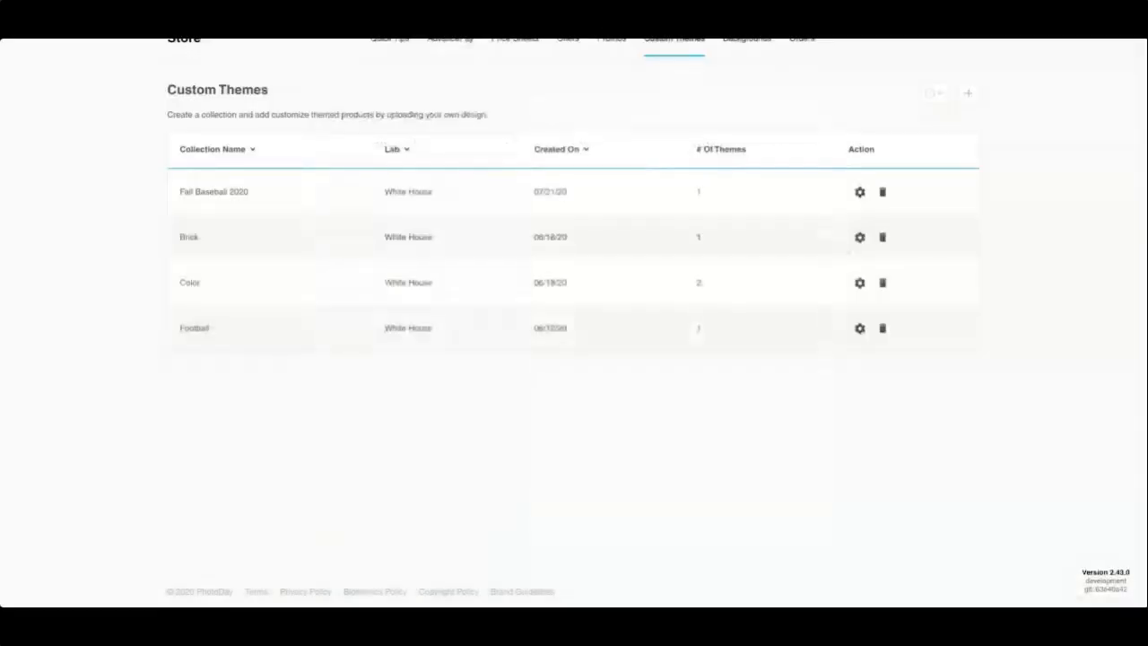
# Step: Reopen Fall Baseball 2020, pick Memory Mate Vertical, upload its design and add a logo spot
pyautogui.click(856, 193)
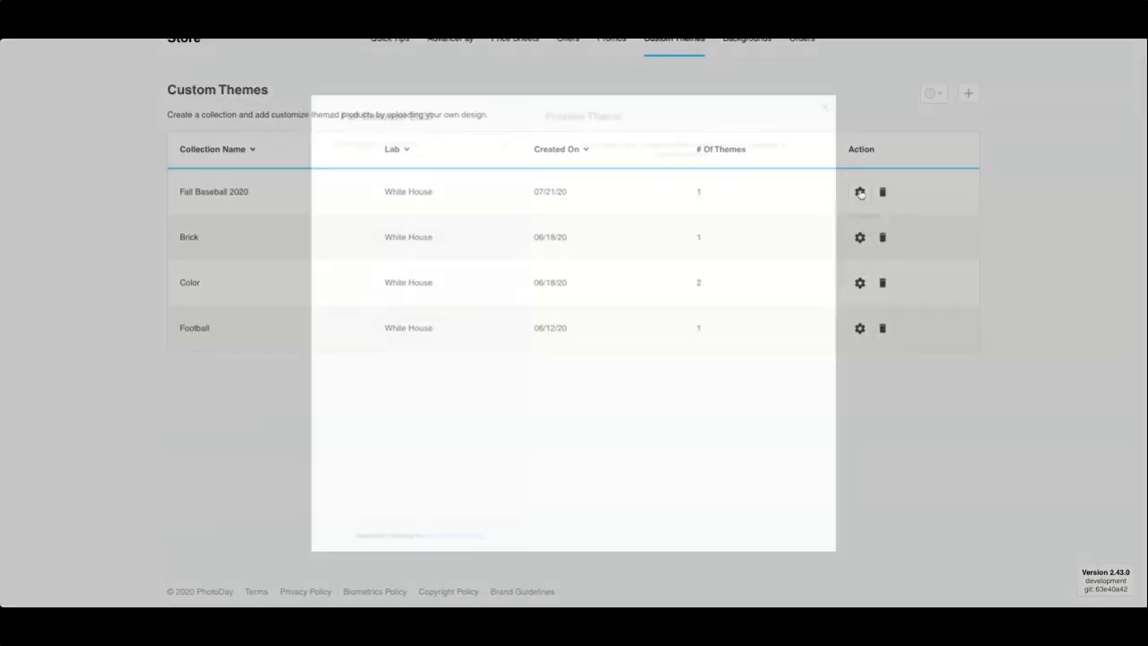
pyautogui.click(410, 146)
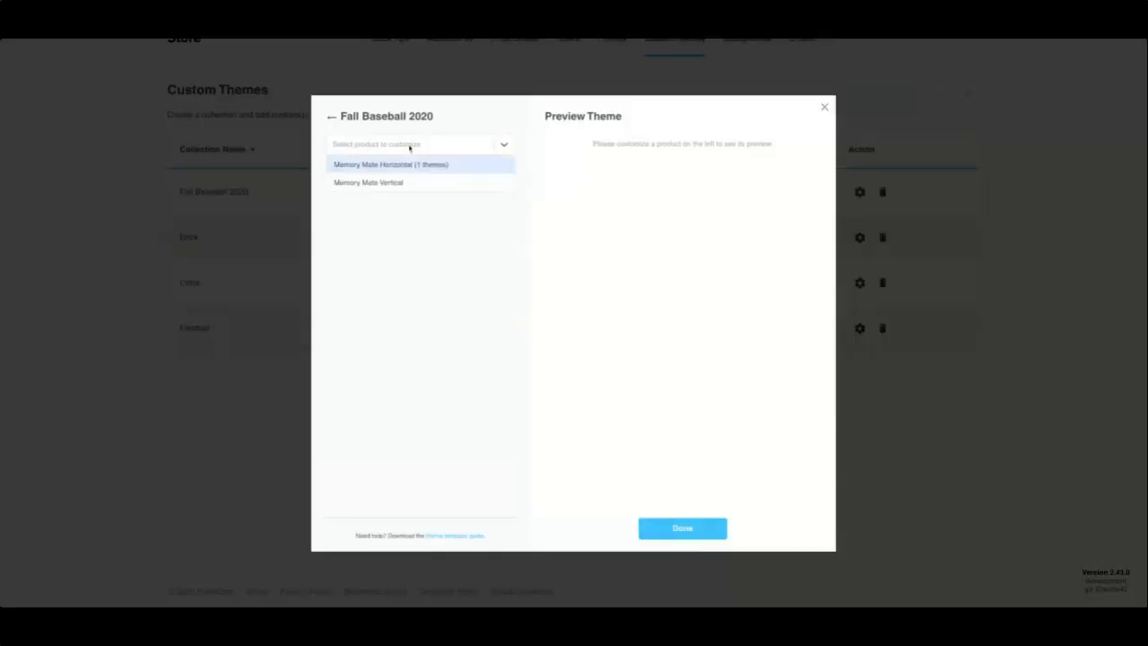
pyautogui.click(369, 182)
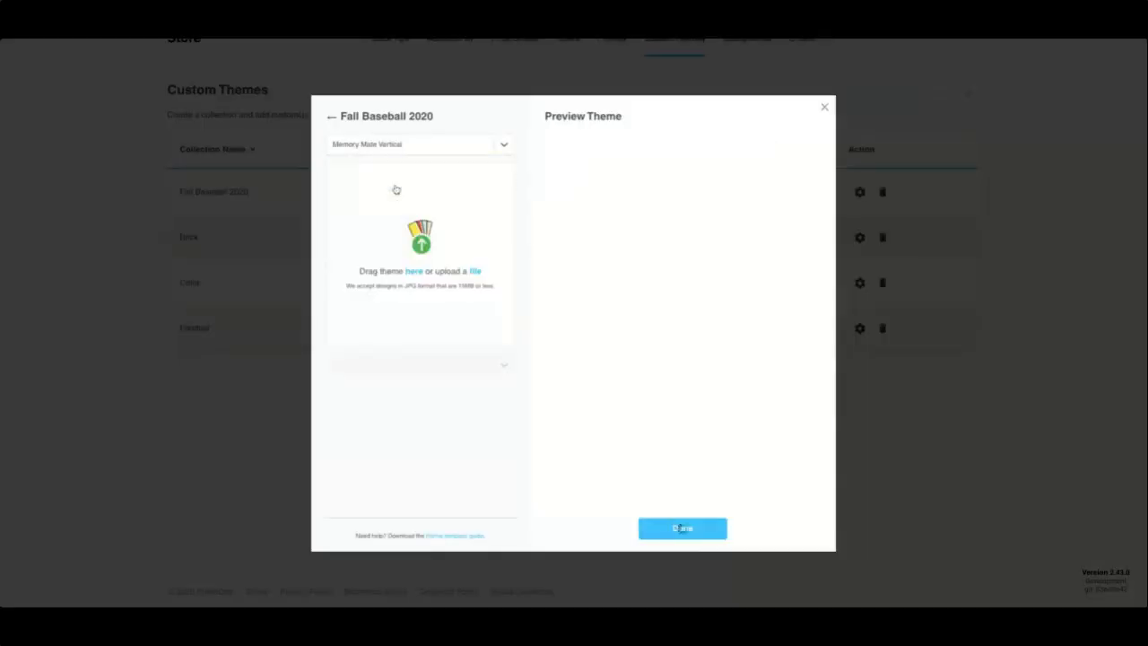
pyautogui.click(475, 275)
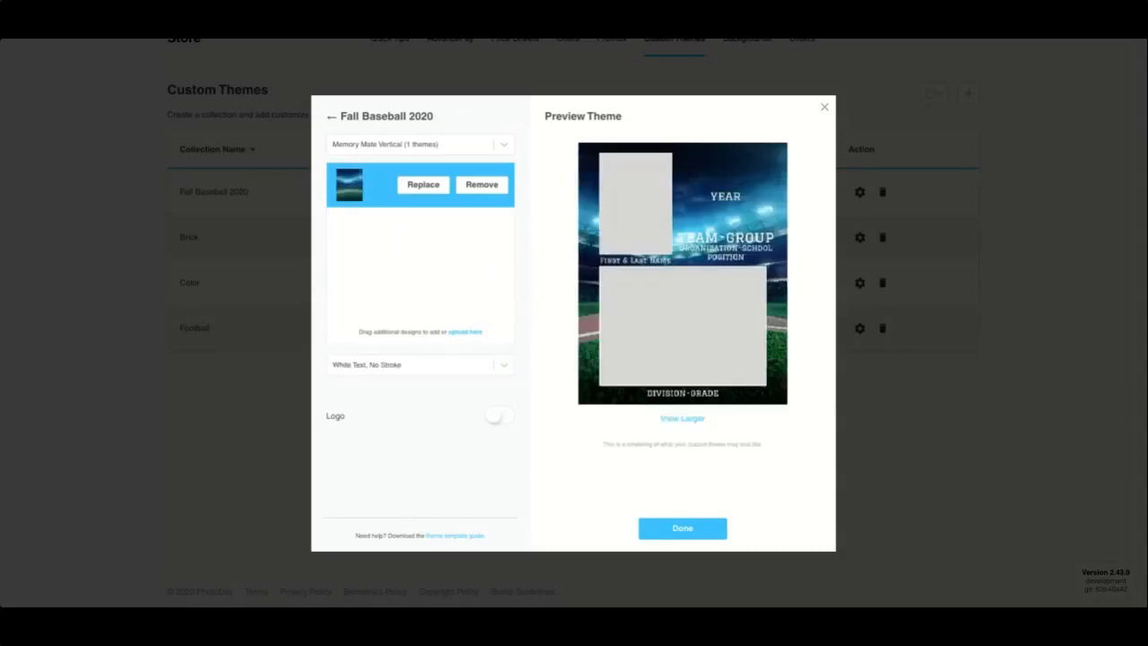
pyautogui.click(487, 414)
# Step: Give the vertical theme White Text, With Stroke, check the larger preview, and finish it
pyautogui.click(418, 367)
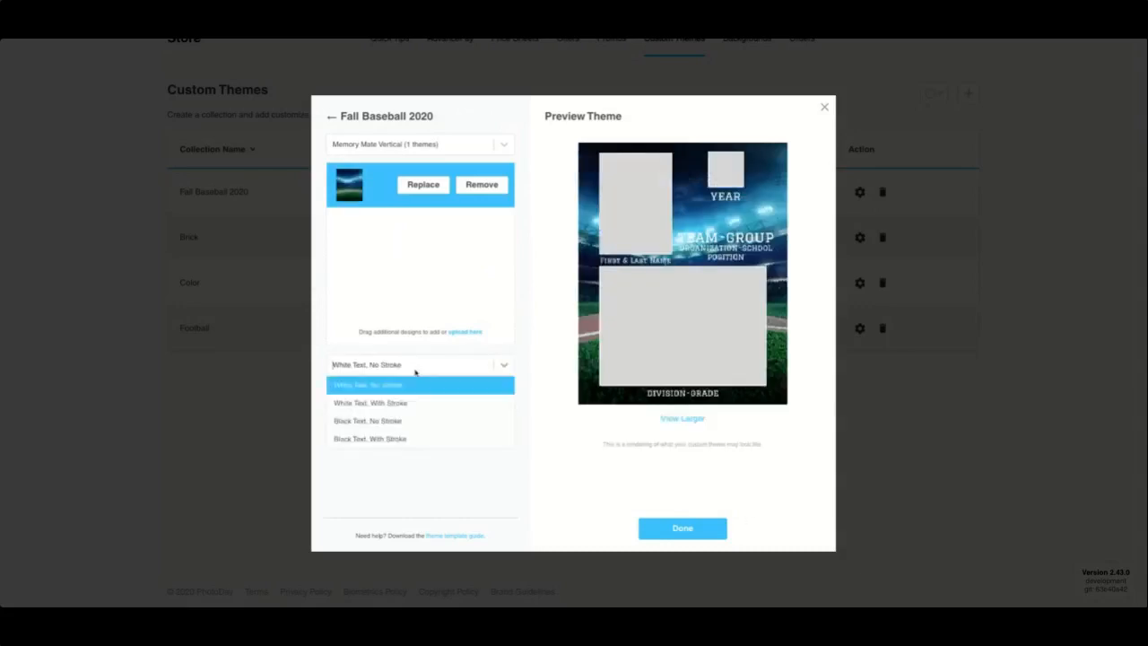
pyautogui.click(403, 409)
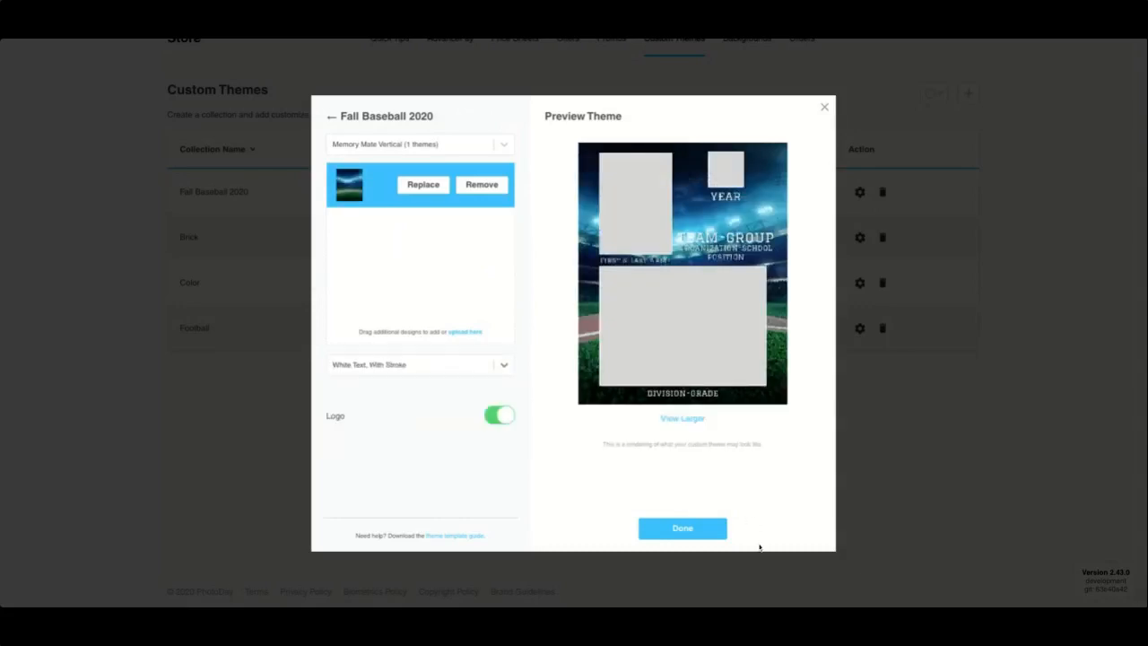
pyautogui.click(679, 420)
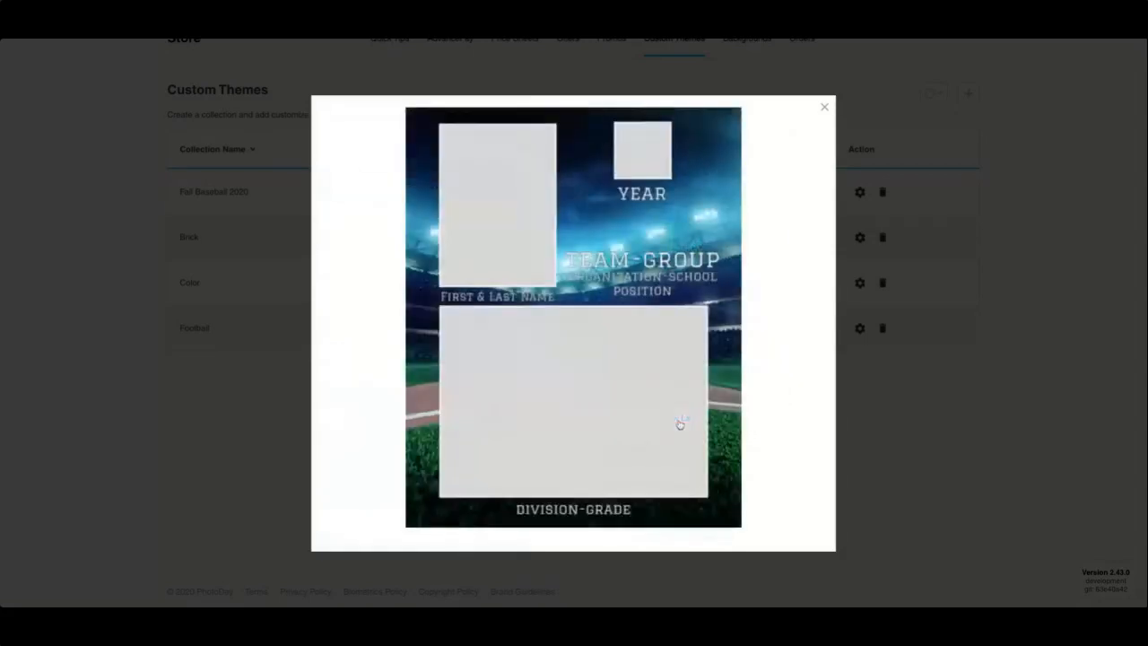
pyautogui.click(825, 109)
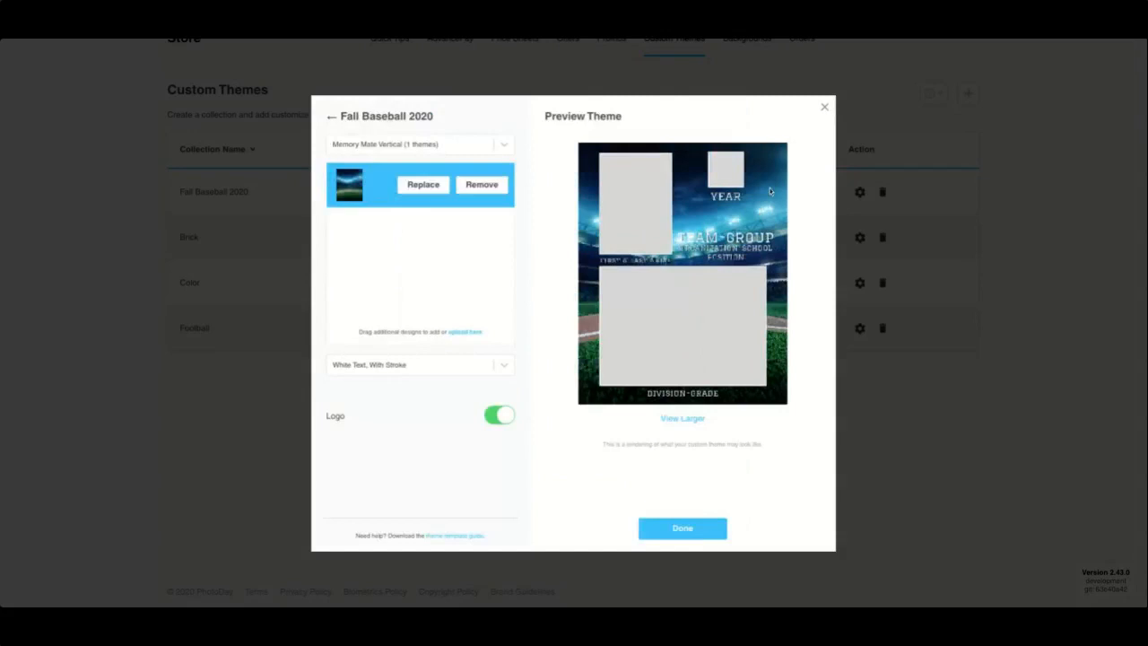
pyautogui.click(674, 529)
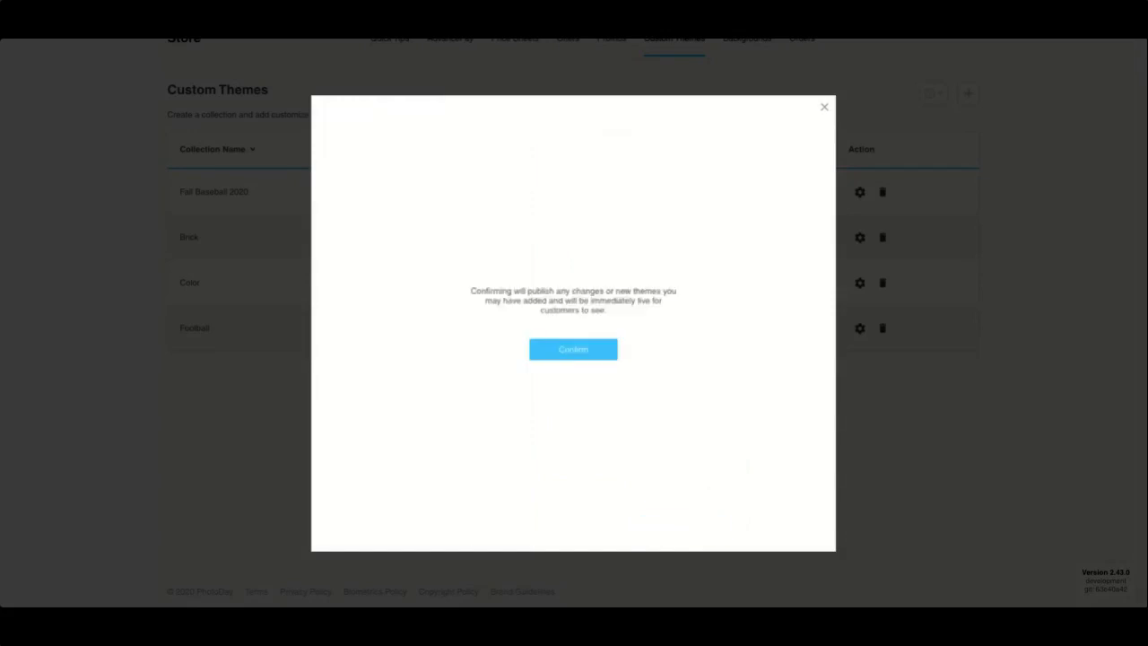
# Step: Confirm publishing the vertical theme so Fall Baseball 2020 shows 2 themes
pyautogui.click(578, 352)
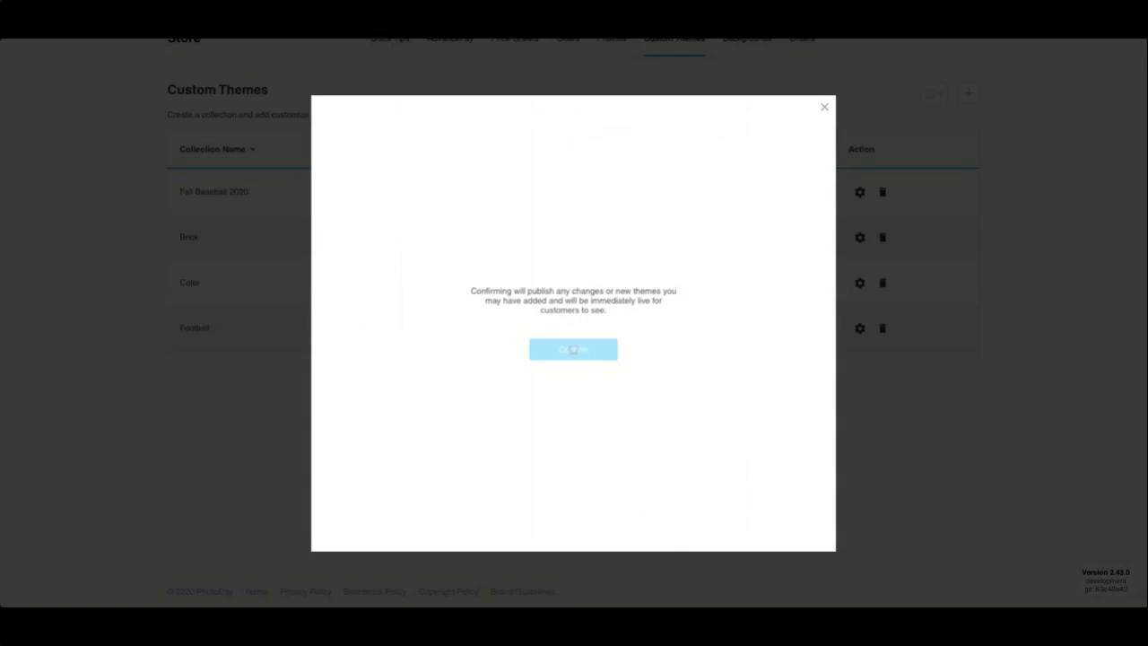
pyautogui.click(573, 349)
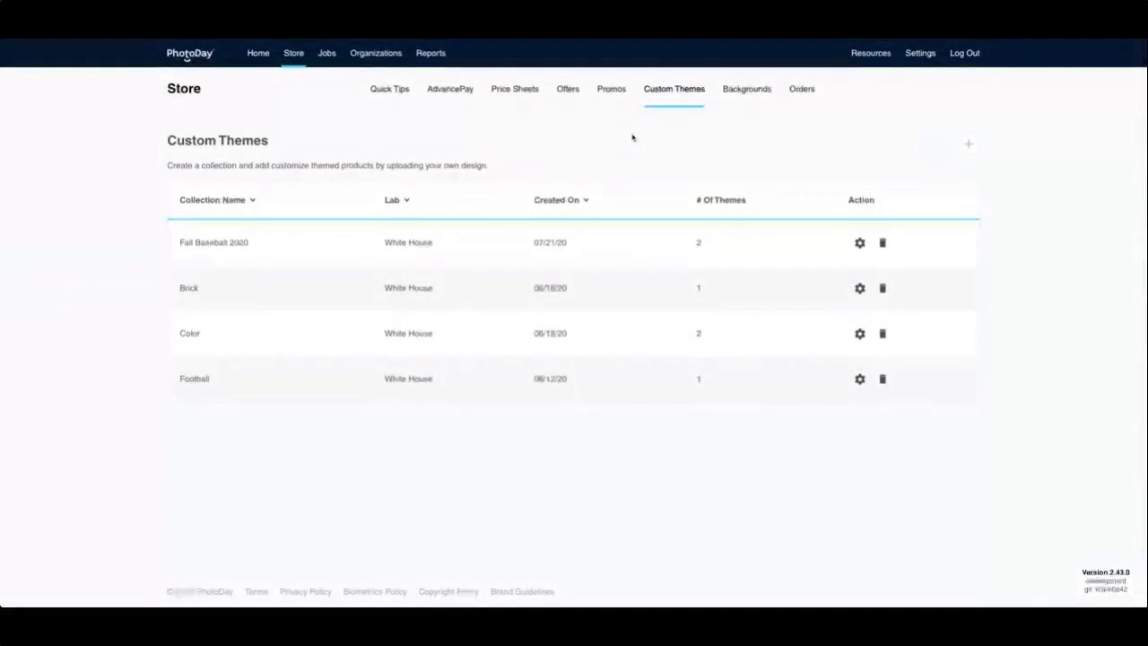
# Step: Start a new job named 'Pisco Little League' in the Youth Sports category
pyautogui.click(327, 55)
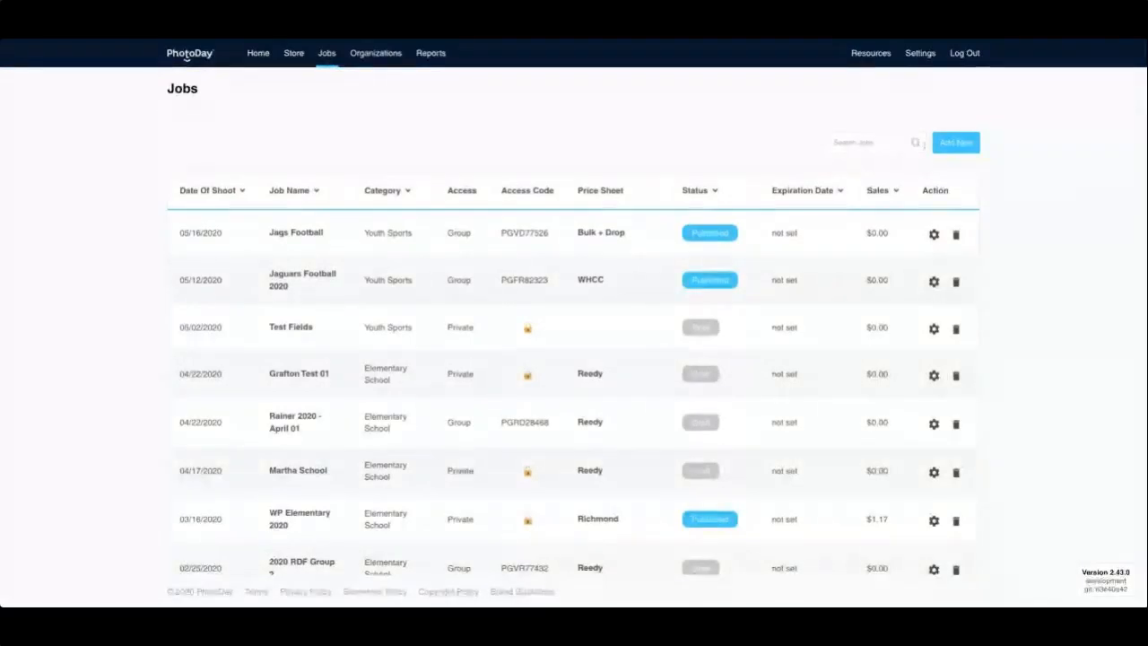
pyautogui.click(952, 144)
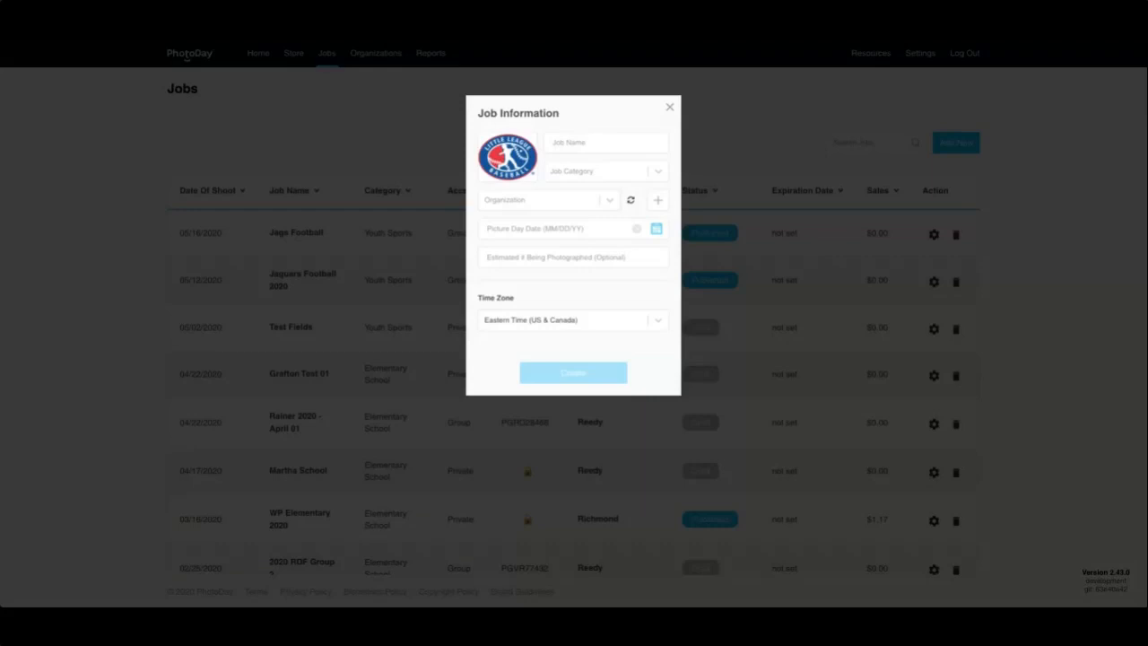
pyautogui.click(590, 142)
pyautogui.write('Pisco Little League')
pyautogui.click(610, 172)
pyautogui.click(591, 189)
# Step: Assign the job to Pasco Little League, set picture day to 07/24/2020, and create it
pyautogui.click(551, 208)
pyautogui.click(535, 274)
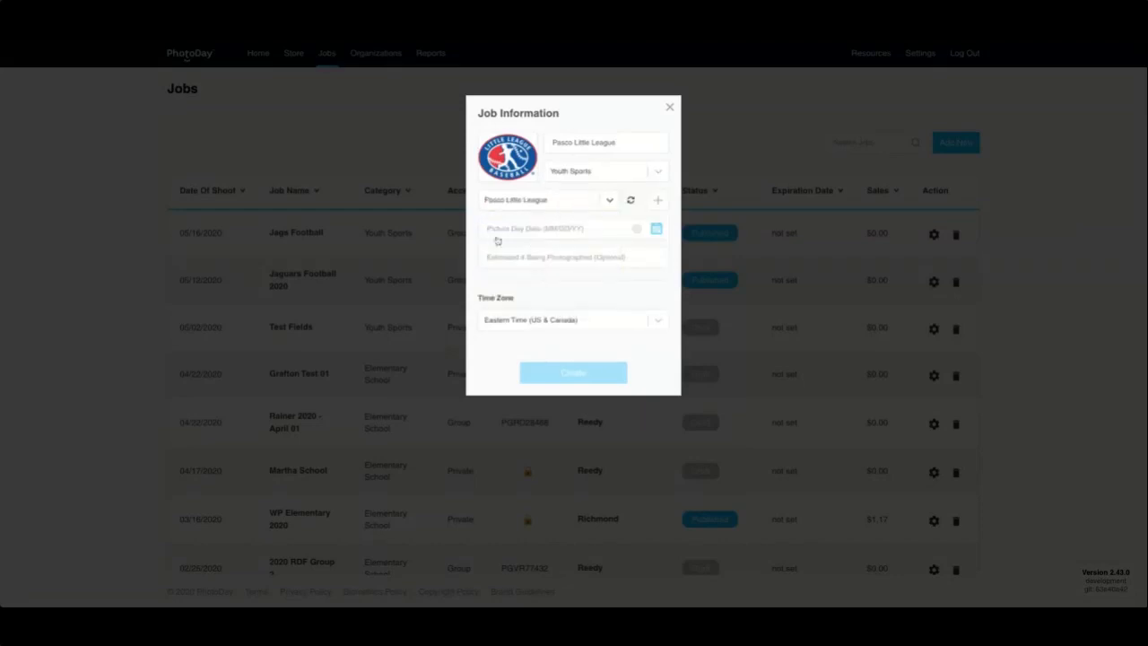
pyautogui.click(538, 231)
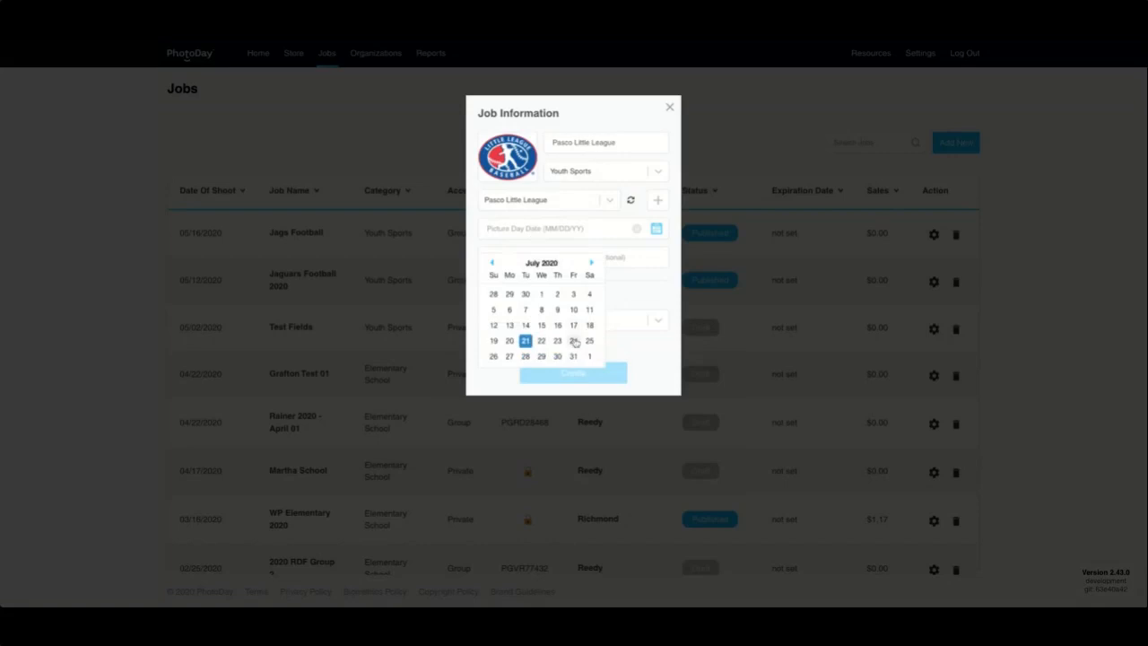
pyautogui.click(573, 340)
pyautogui.click(553, 375)
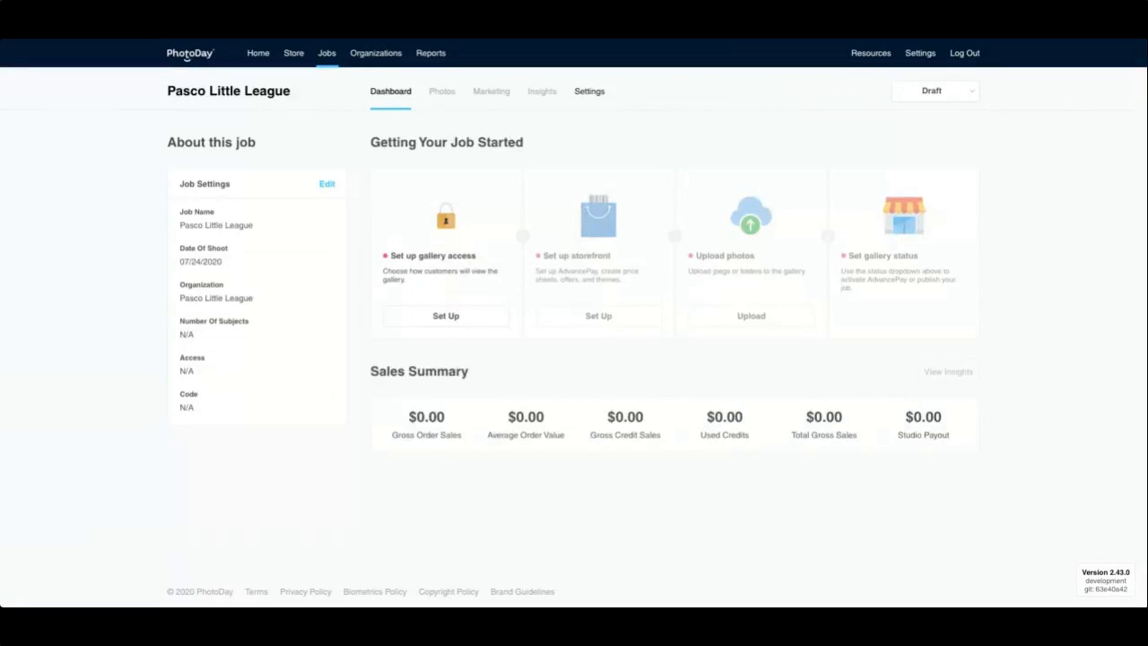
# Step: Set the job's gallery access to Group Gallery, save it, and bring up the storefront setup
pyautogui.click(448, 317)
pyautogui.click(623, 282)
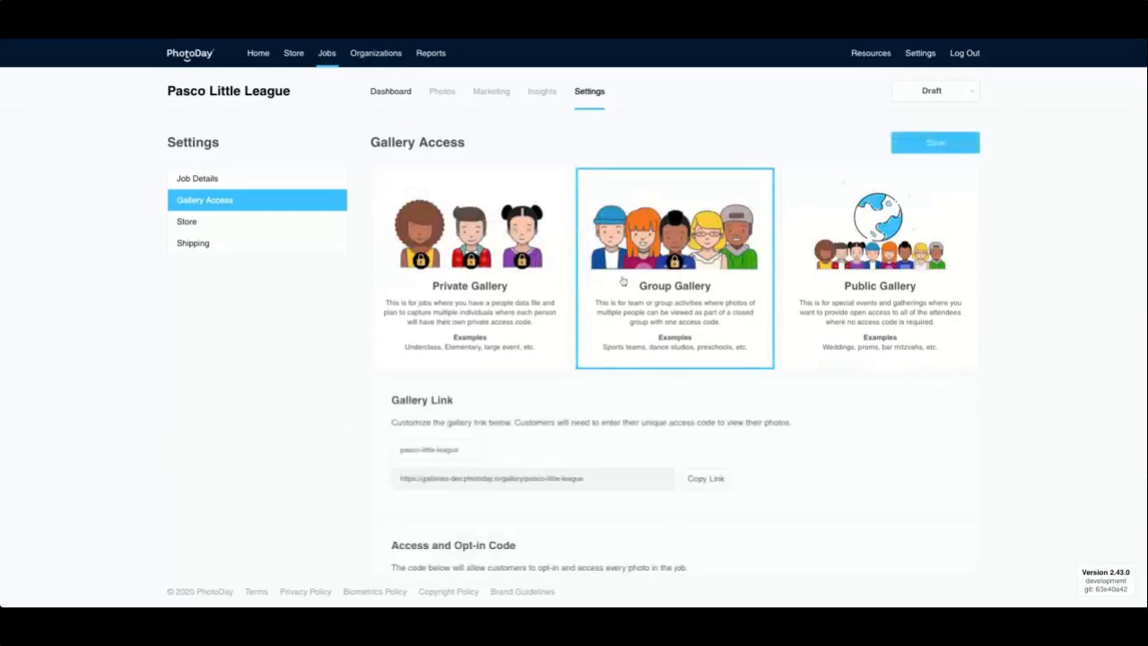
pyautogui.click(933, 144)
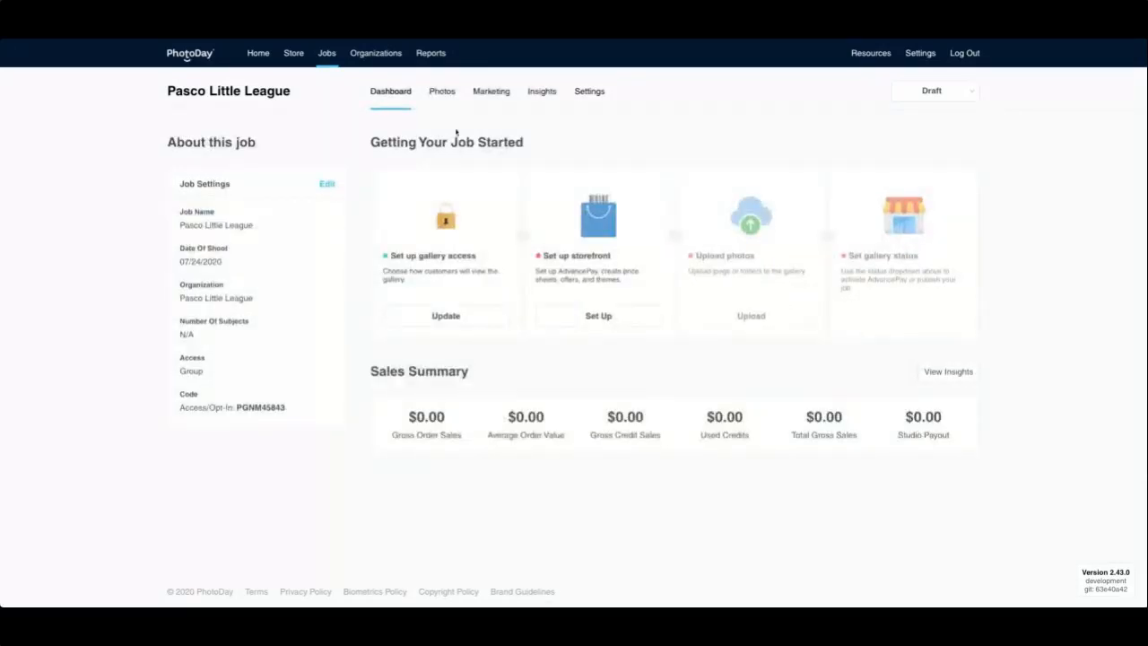
pyautogui.click(611, 323)
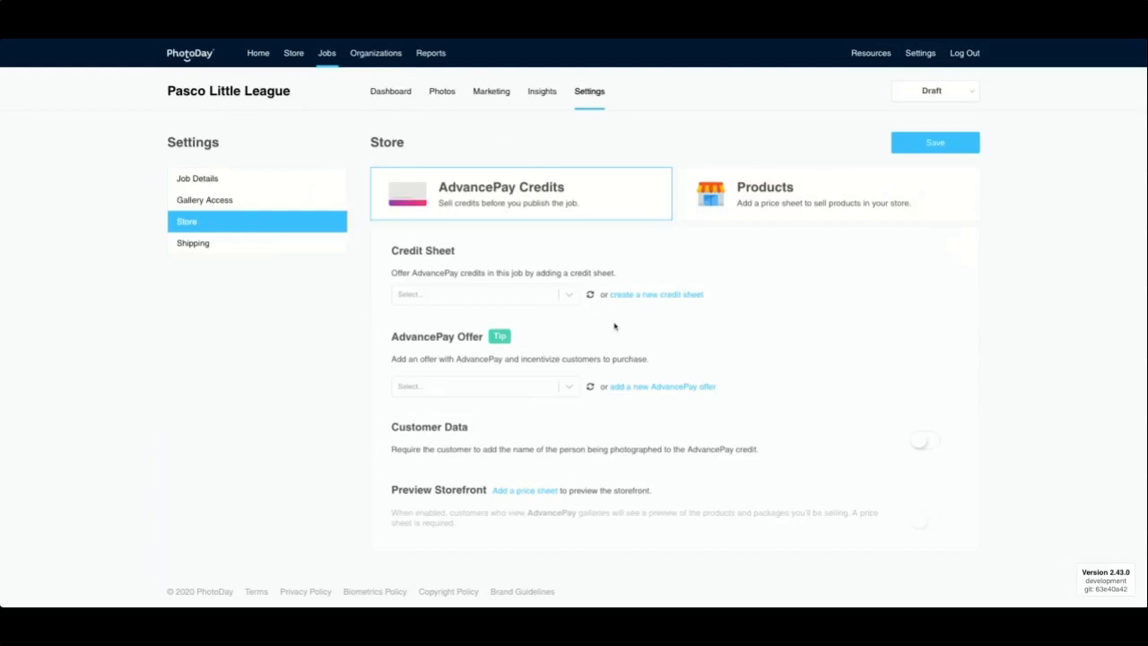
# Step: Sell Products using the Sports 2020 price sheet, Blue theme and Fall Baseball 2020 custom themes, and save
pyautogui.click(759, 202)
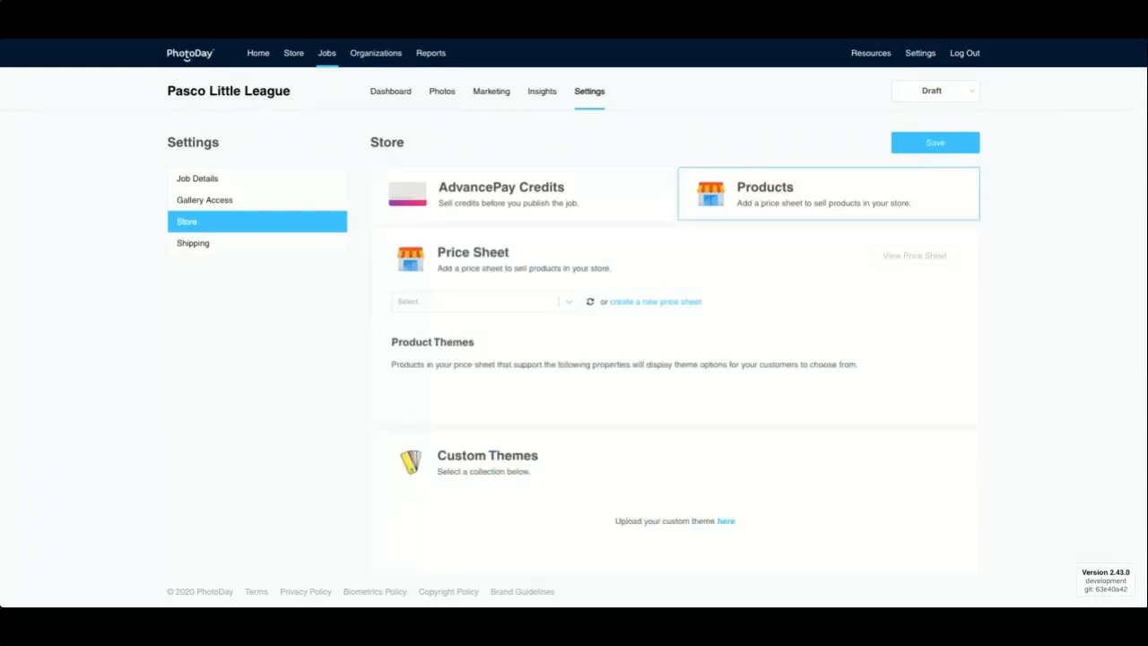
pyautogui.click(512, 306)
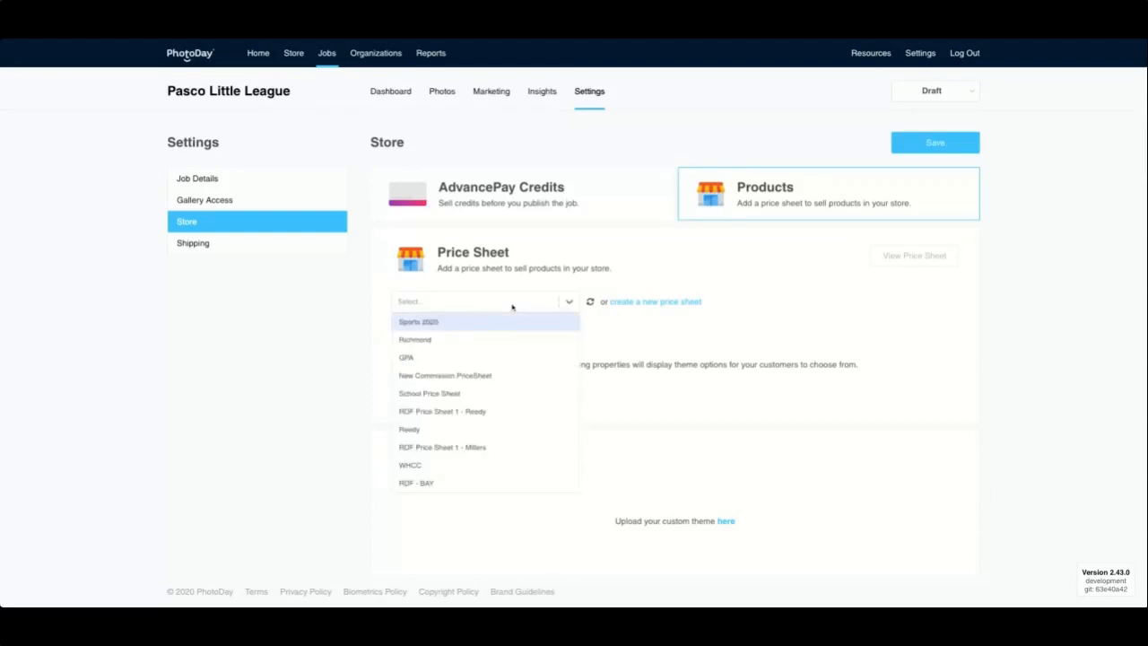
pyautogui.click(438, 322)
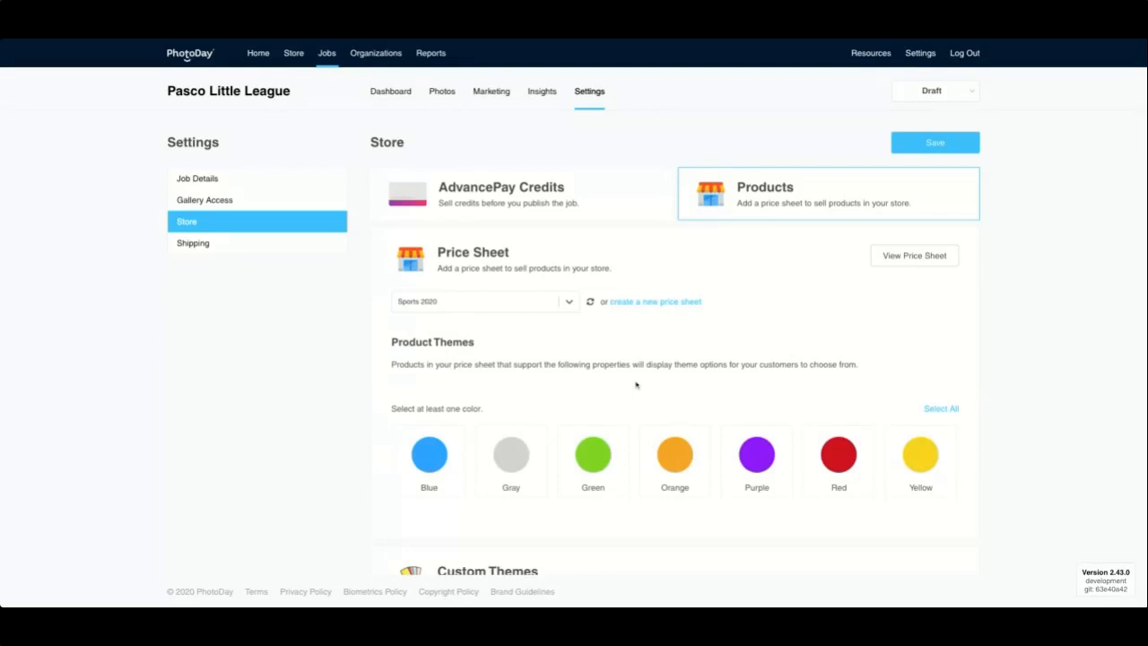
pyautogui.click(418, 454)
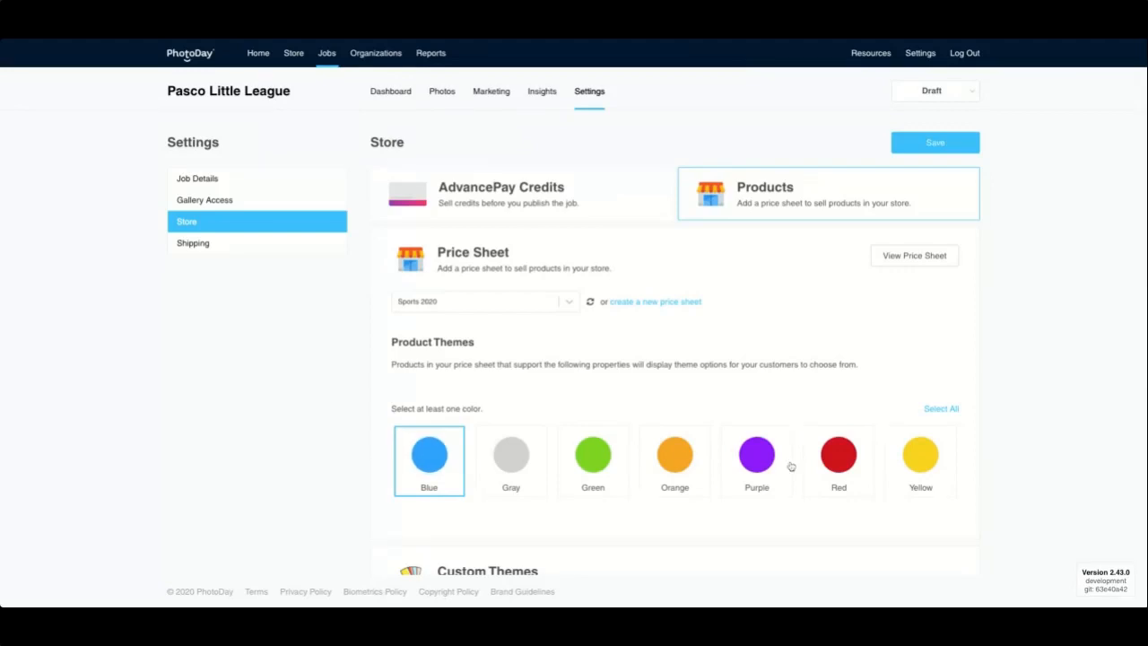
pyautogui.scroll(-3, 835, 460)
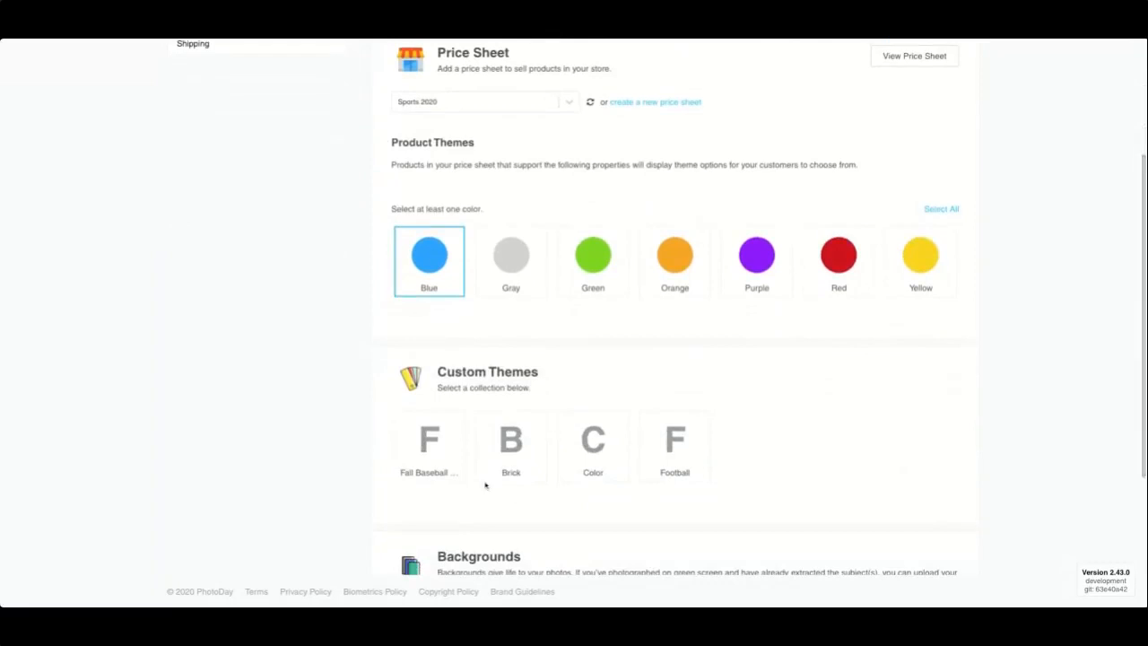
pyautogui.click(429, 467)
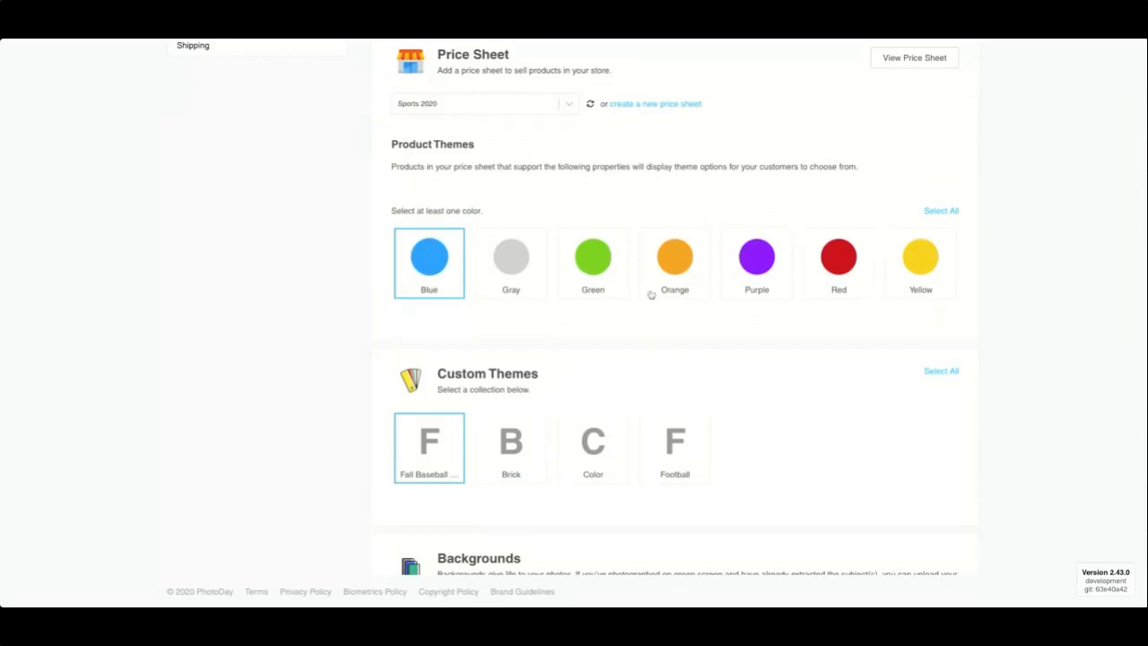
pyautogui.scroll(3, 699, 305)
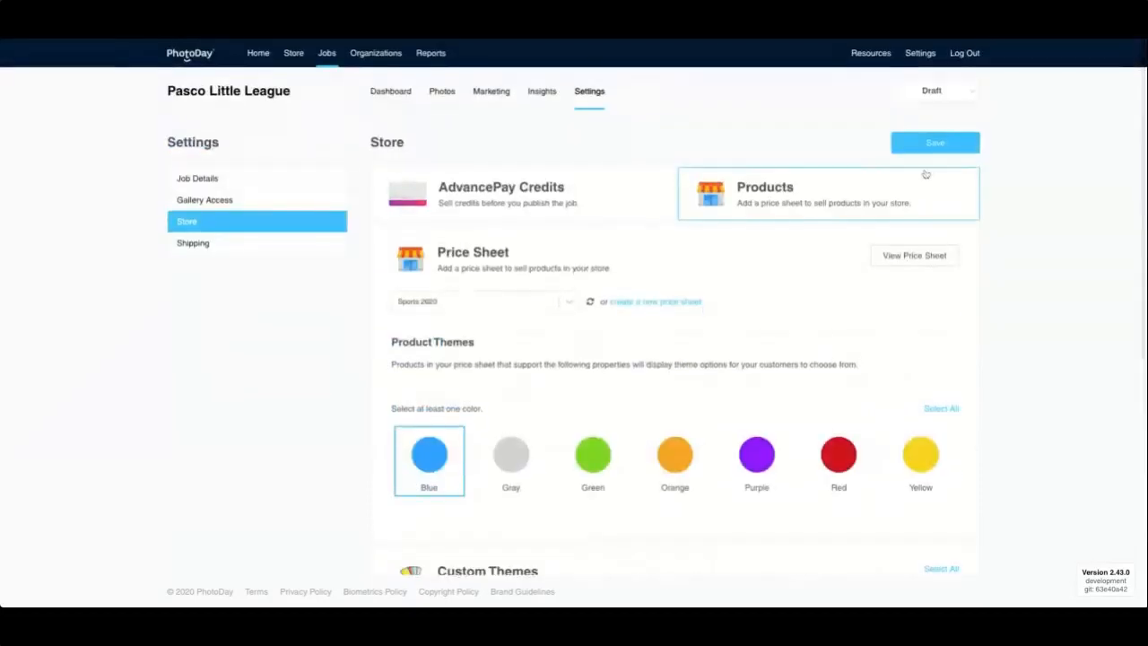
pyautogui.click(938, 146)
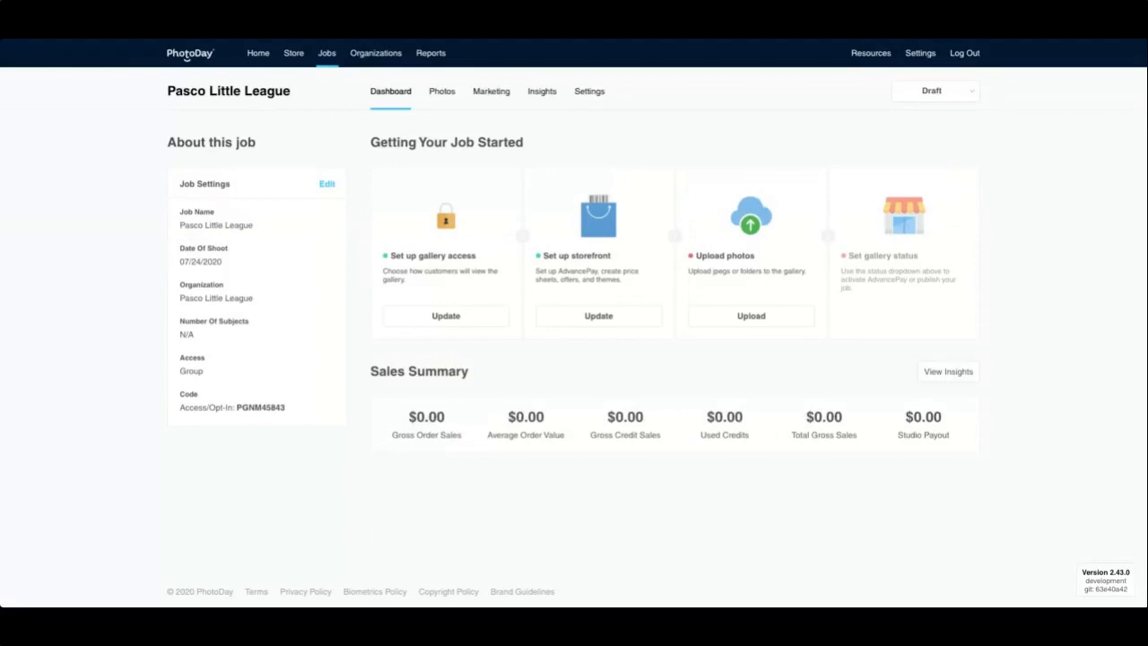
# Step: Upload the player photos _JAY3753.JPG and _JAY3760.JPG to the Pasco Little League job
pyautogui.click(762, 320)
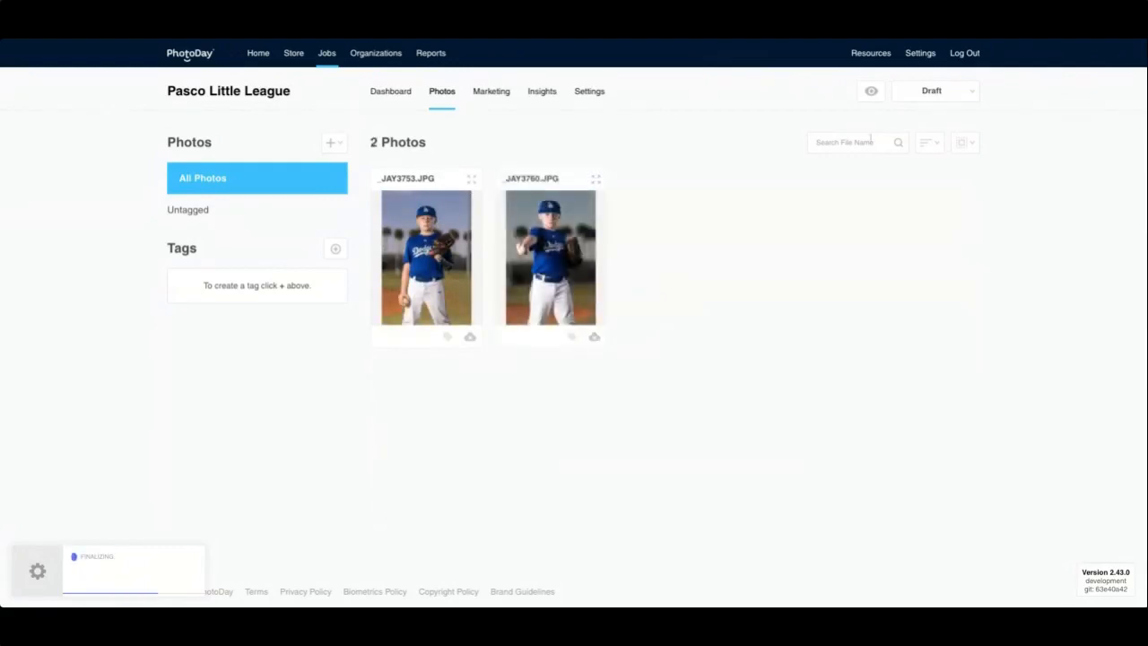
# Step: Publish the Pasco Little League job now and copy its access code from the Dashboard
pyautogui.click(930, 92)
pyautogui.click(897, 189)
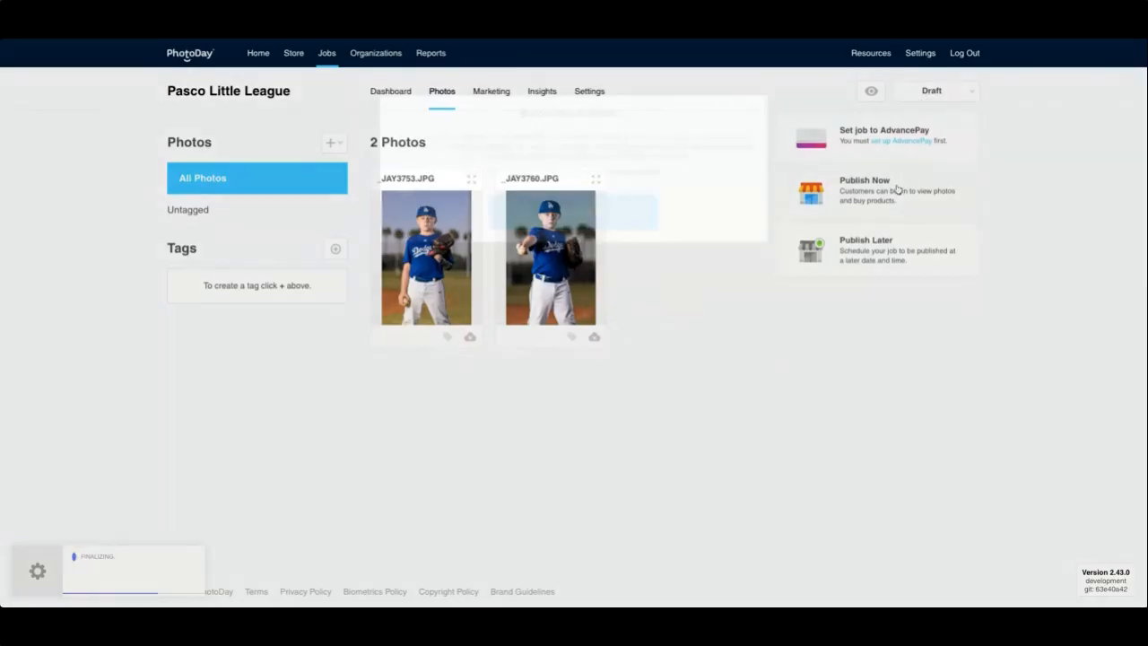
pyautogui.click(544, 210)
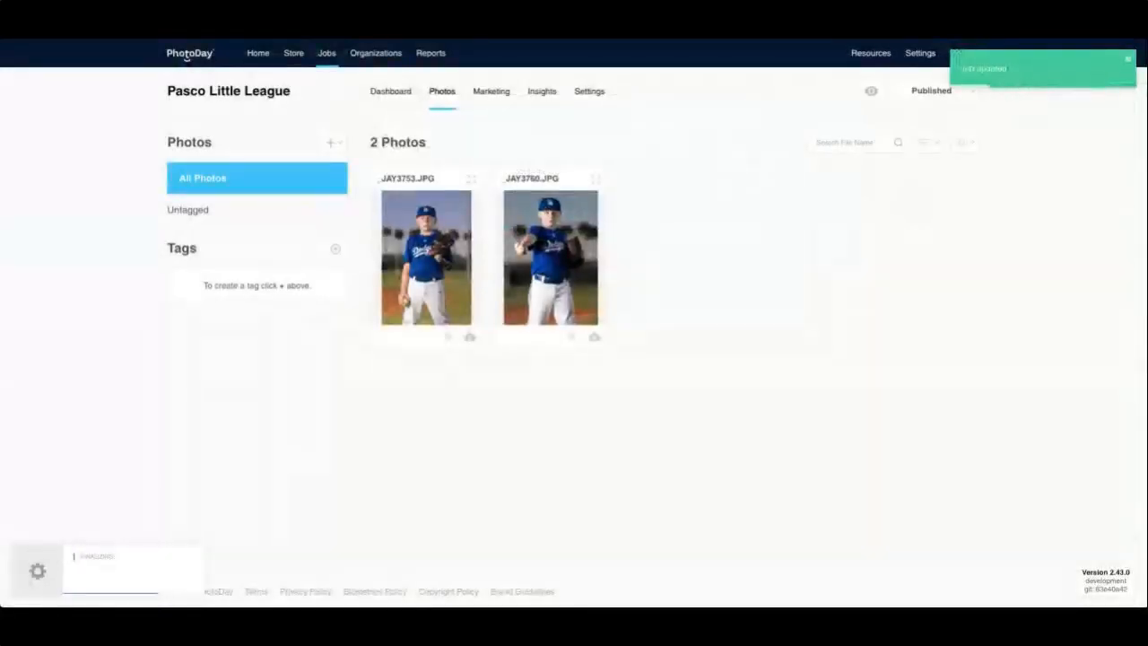
pyautogui.click(400, 101)
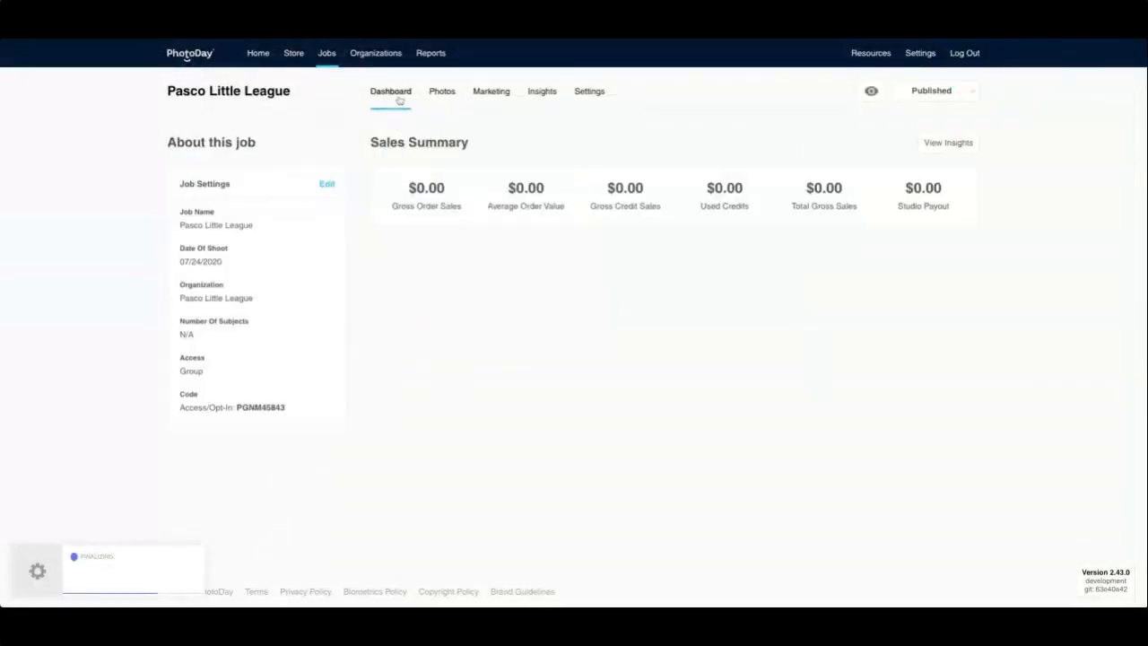
pyautogui.moveTo(286, 409); pyautogui.dragTo(237, 408)
pyautogui.hotkey('ctrl', 'c')
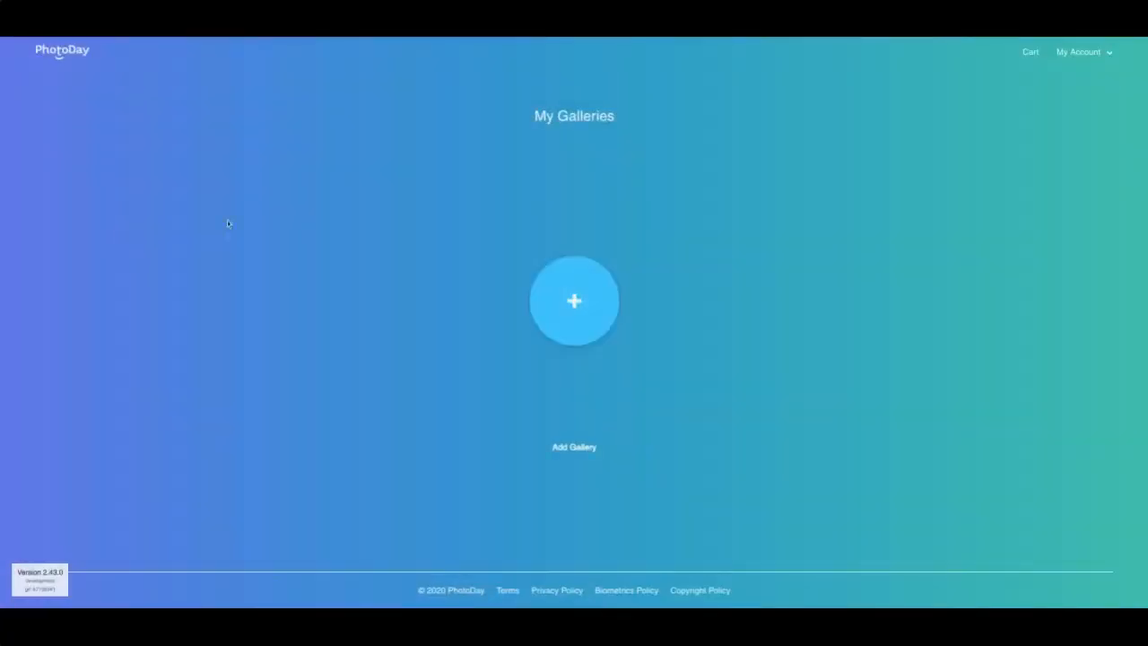
# Step: Add the Pasco Little League gallery with the pasted access code and buy photo _JAY3760.JPG
pyautogui.click(567, 309)
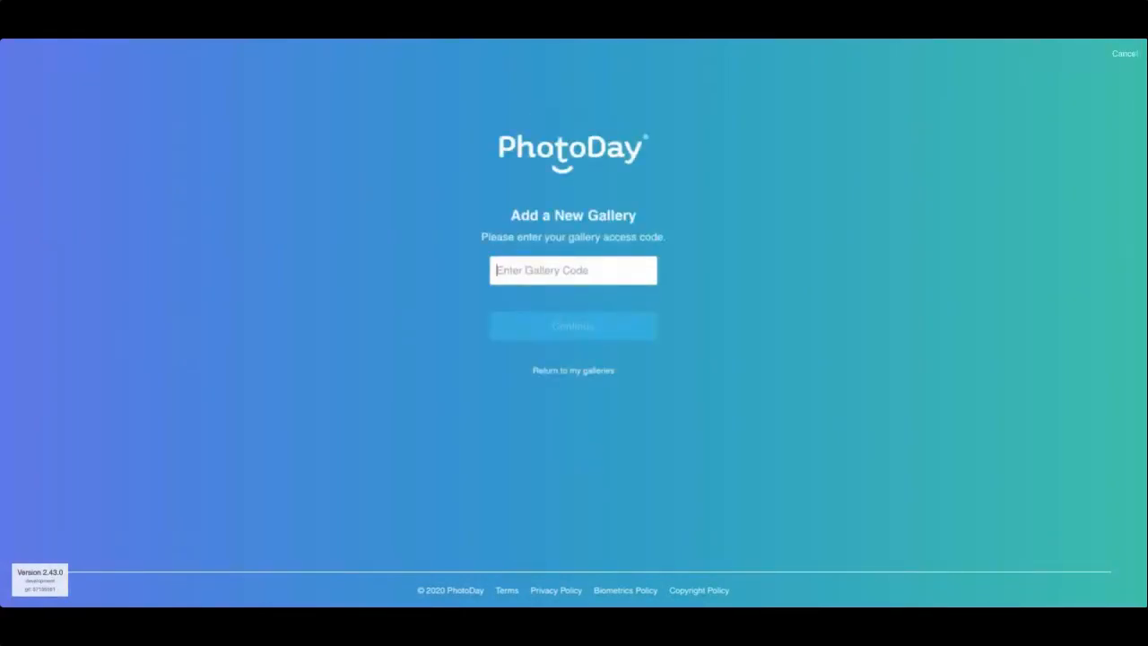
pyautogui.hotkey('ctrl', 'v')
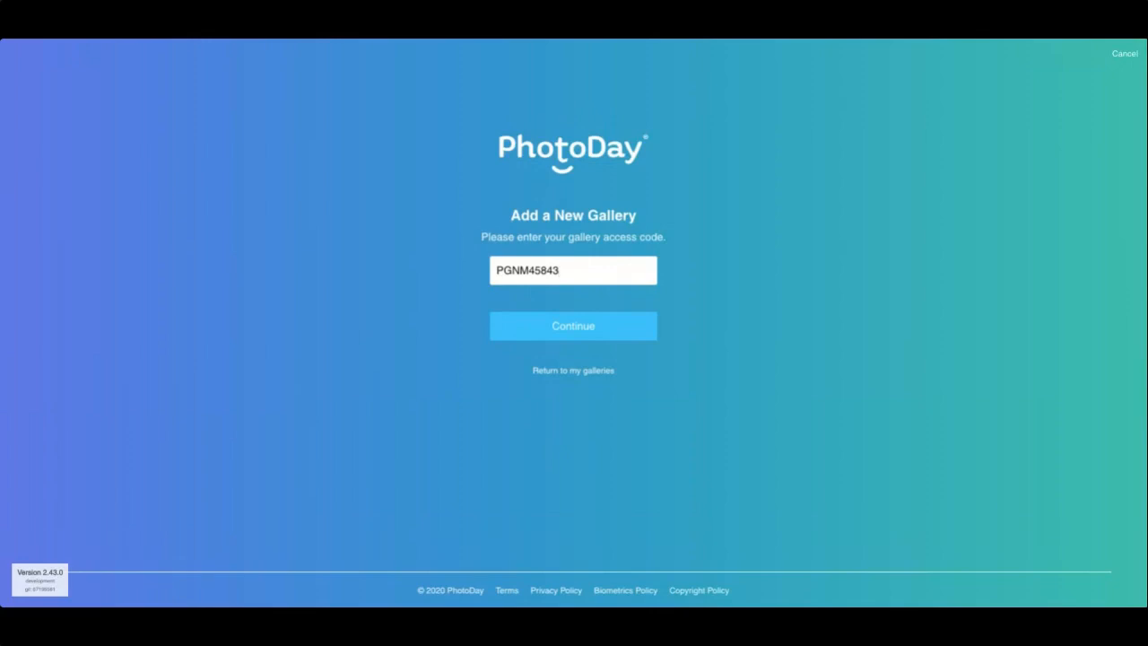
pyautogui.click(583, 332)
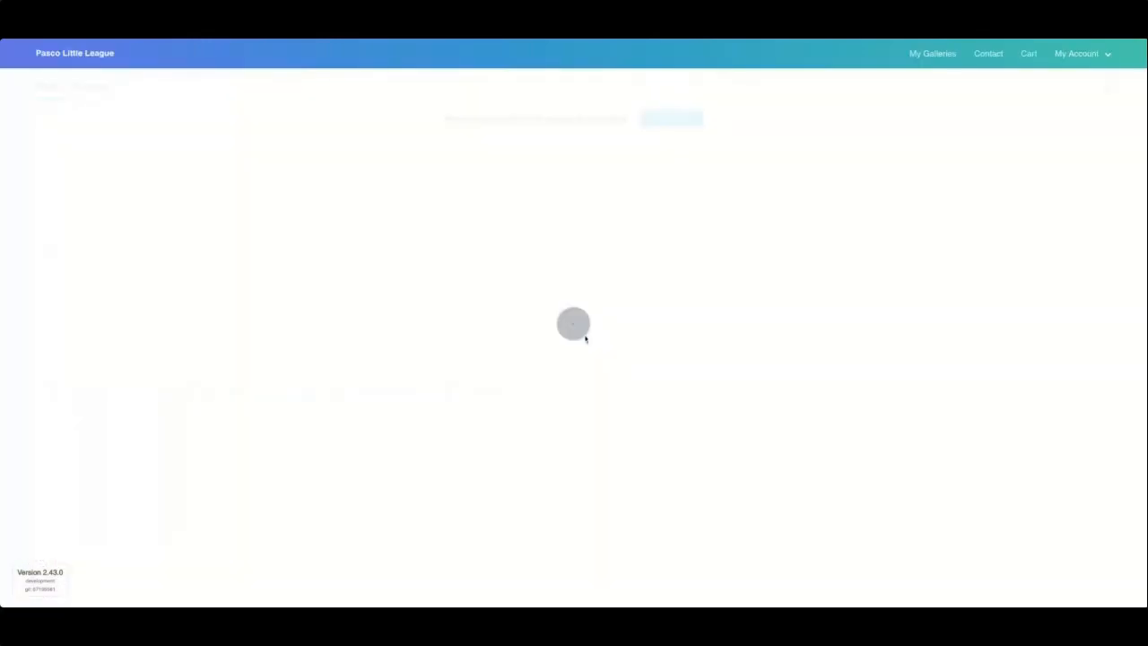
pyautogui.click(523, 260)
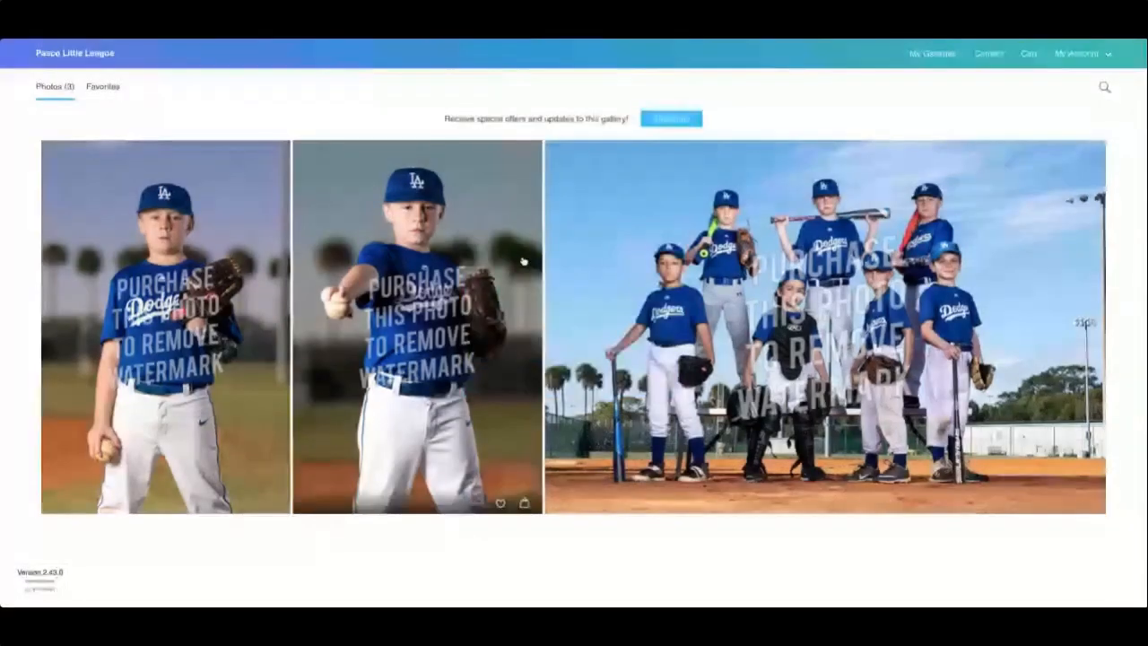
pyautogui.click(523, 260)
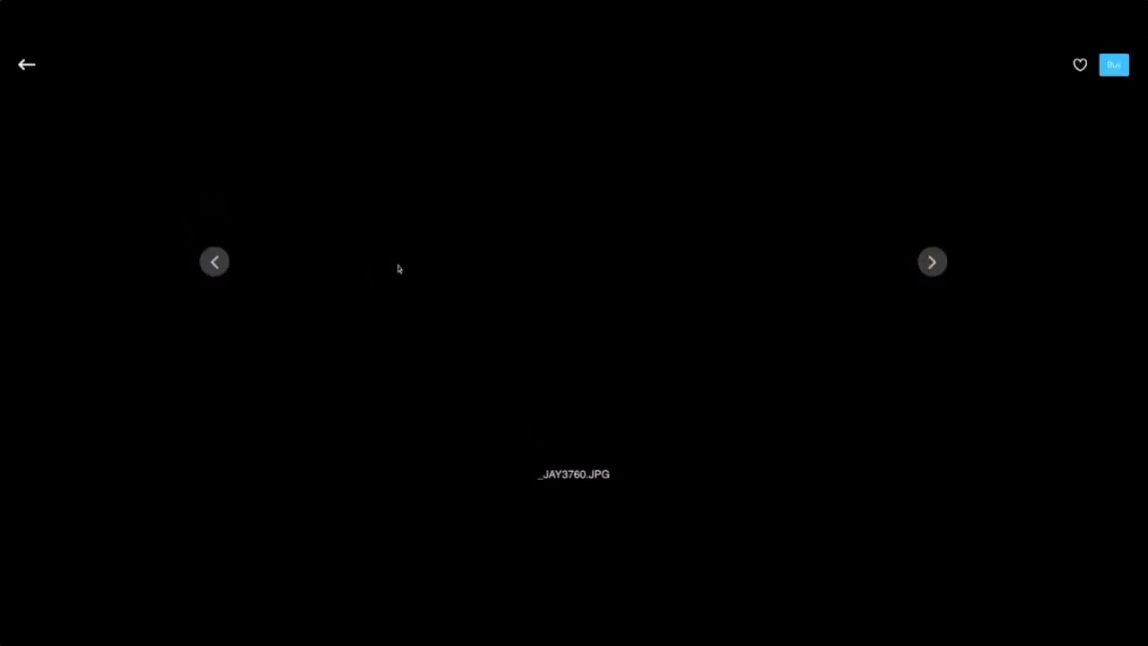
pyautogui.click(1113, 67)
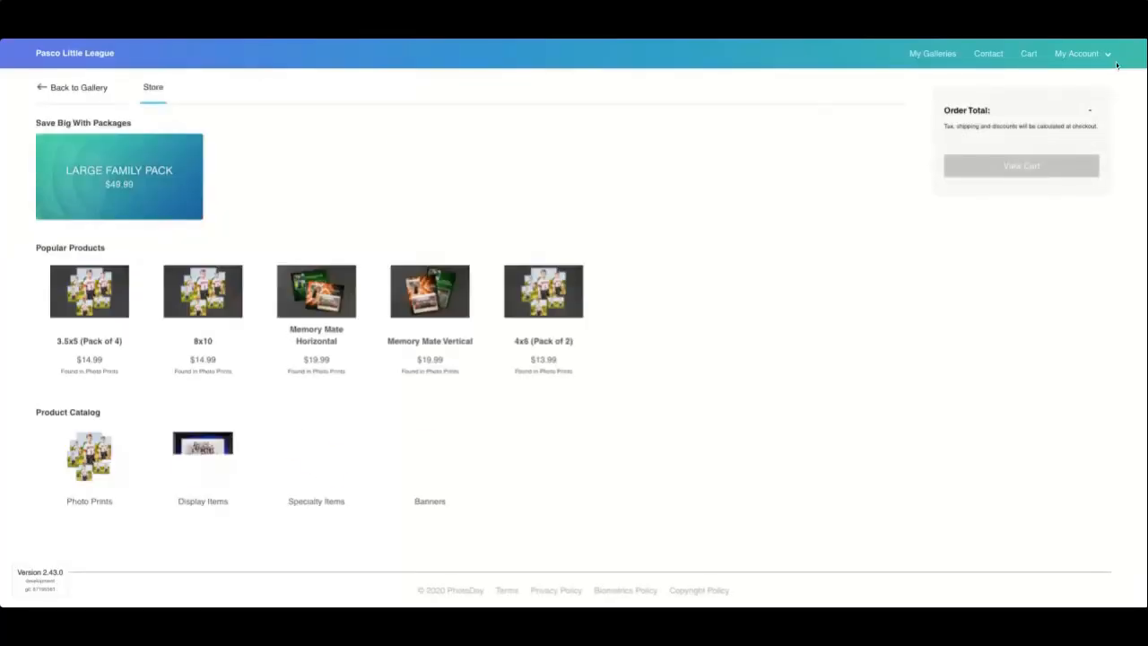
# Step: Choose Memory Mate Horizontal with the first theme and bring up team photo P1024096.JPG
pyautogui.click(315, 311)
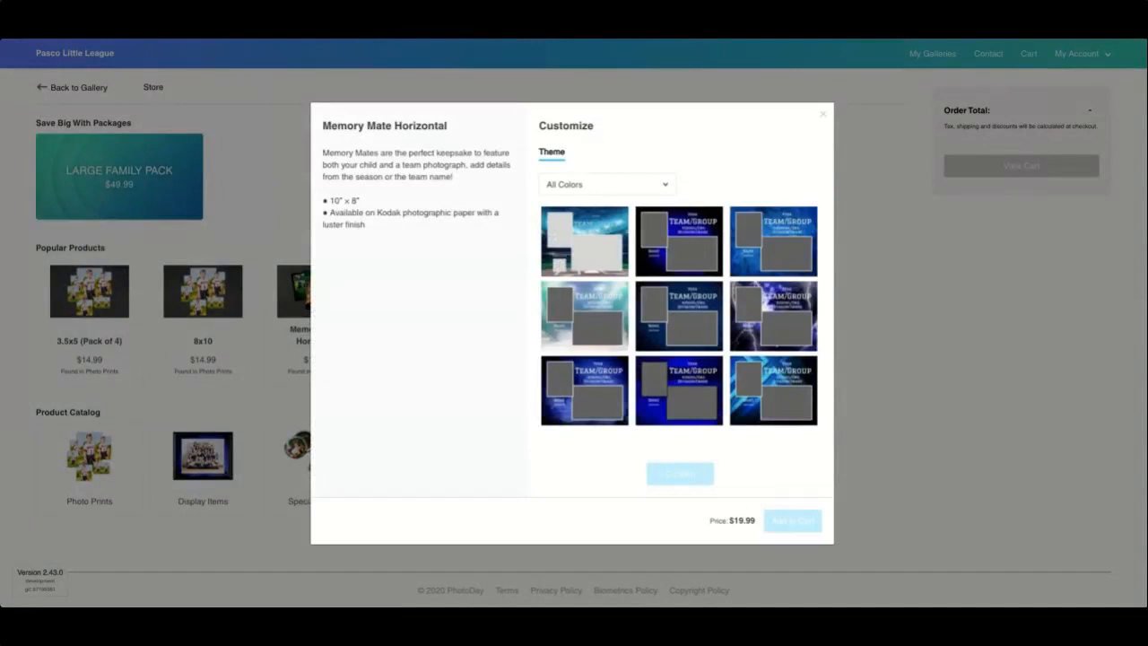
pyautogui.click(581, 249)
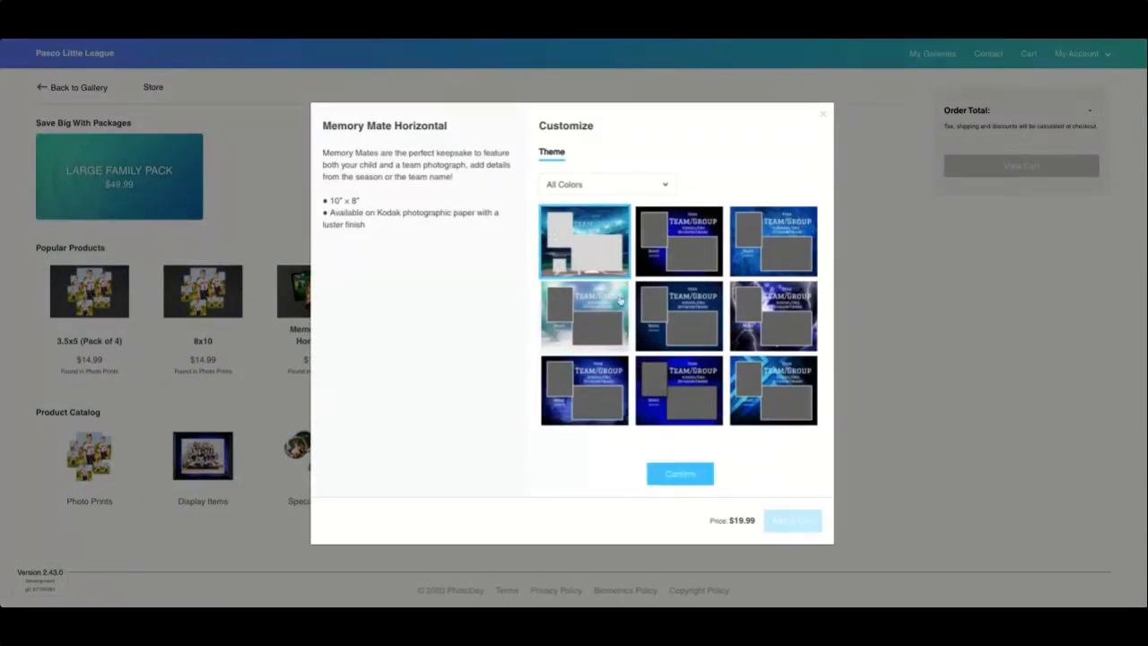
pyautogui.click(680, 474)
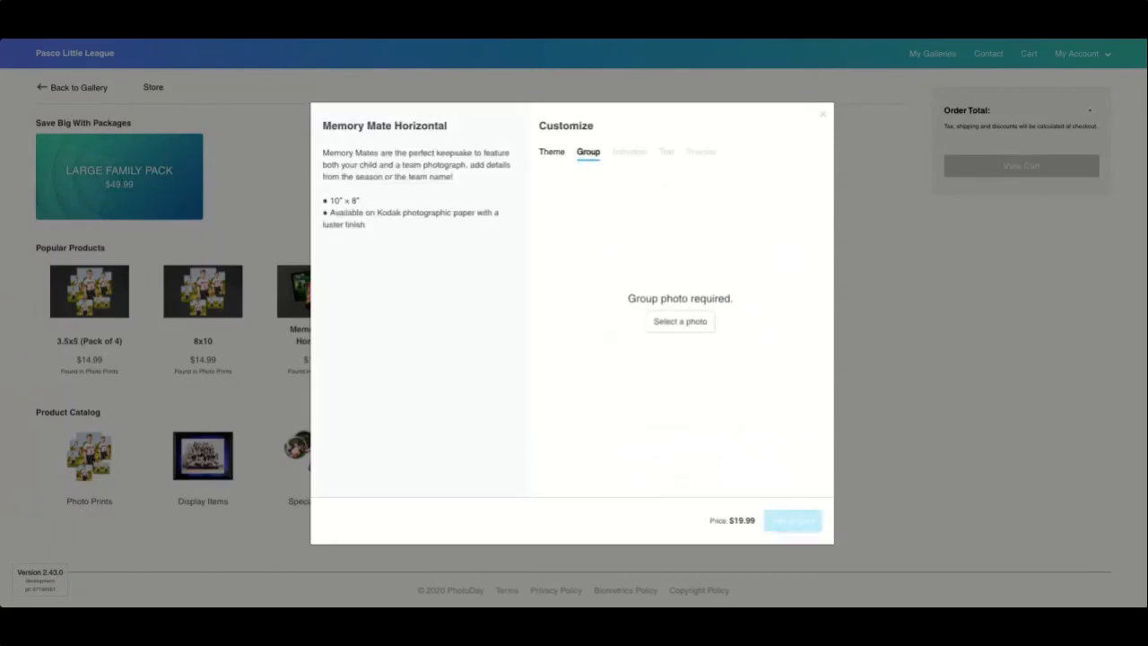
pyautogui.click(679, 321)
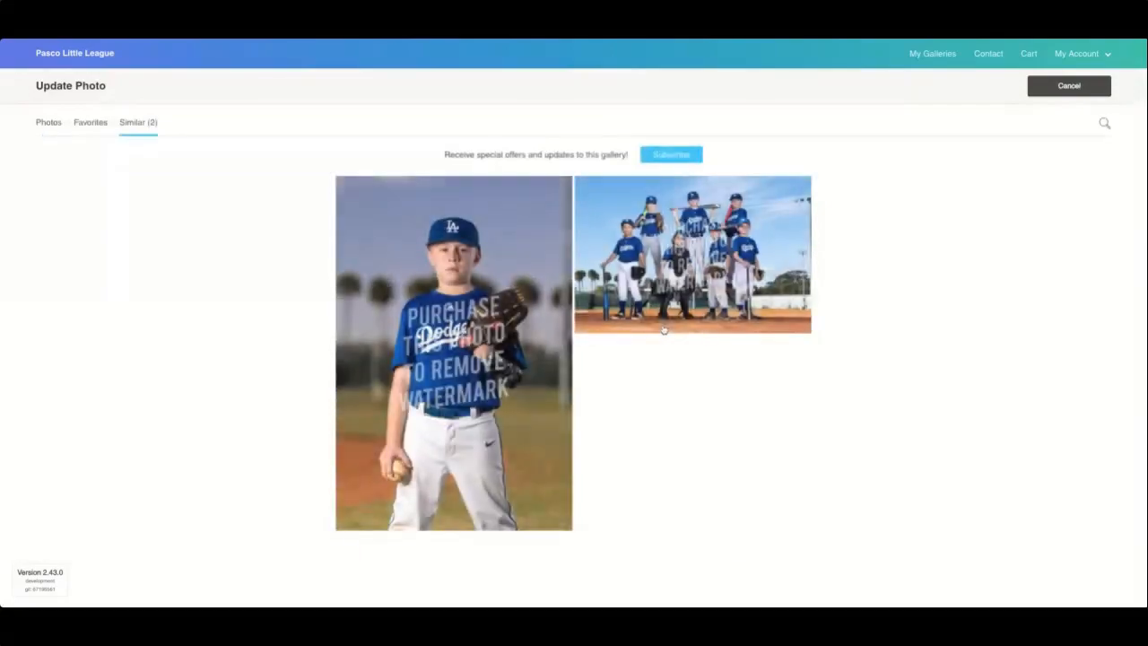
pyautogui.click(679, 278)
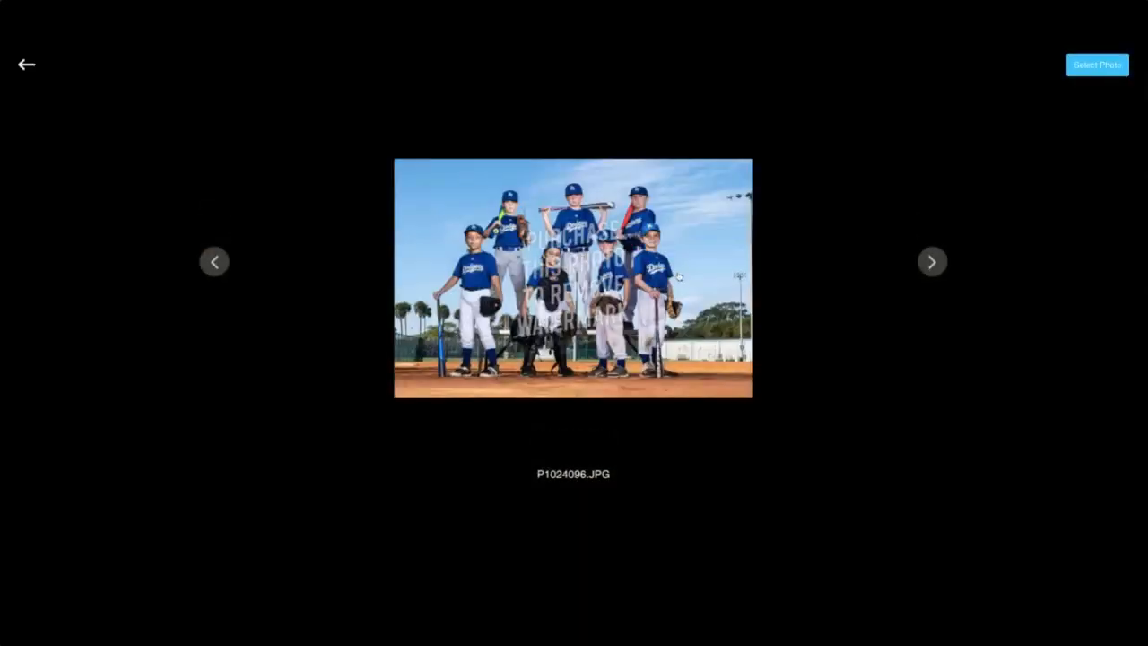
# Step: Use team photo P1024096.JPG as the group image and confirm the player's individual photo
pyautogui.click(1080, 72)
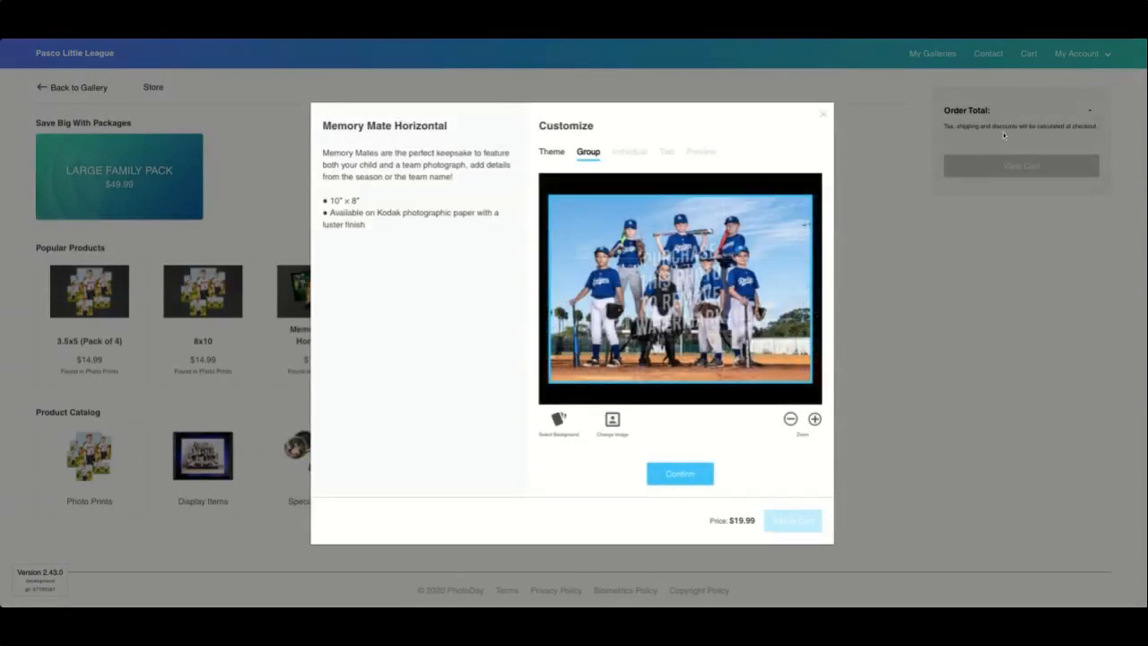
pyautogui.click(699, 483)
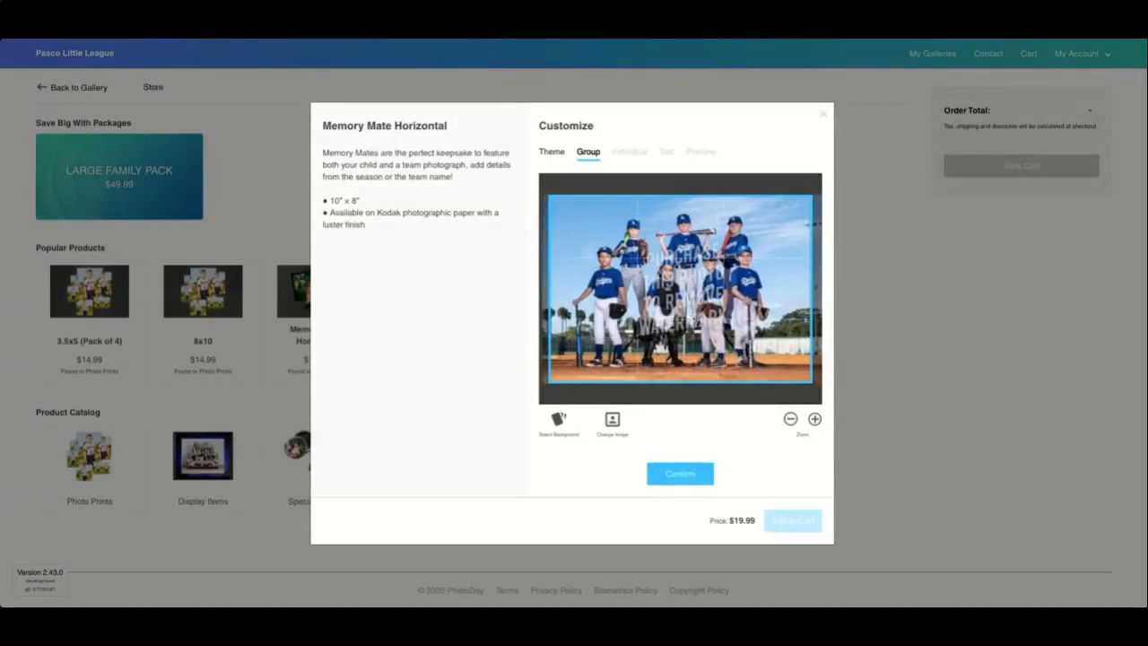
pyautogui.click(679, 484)
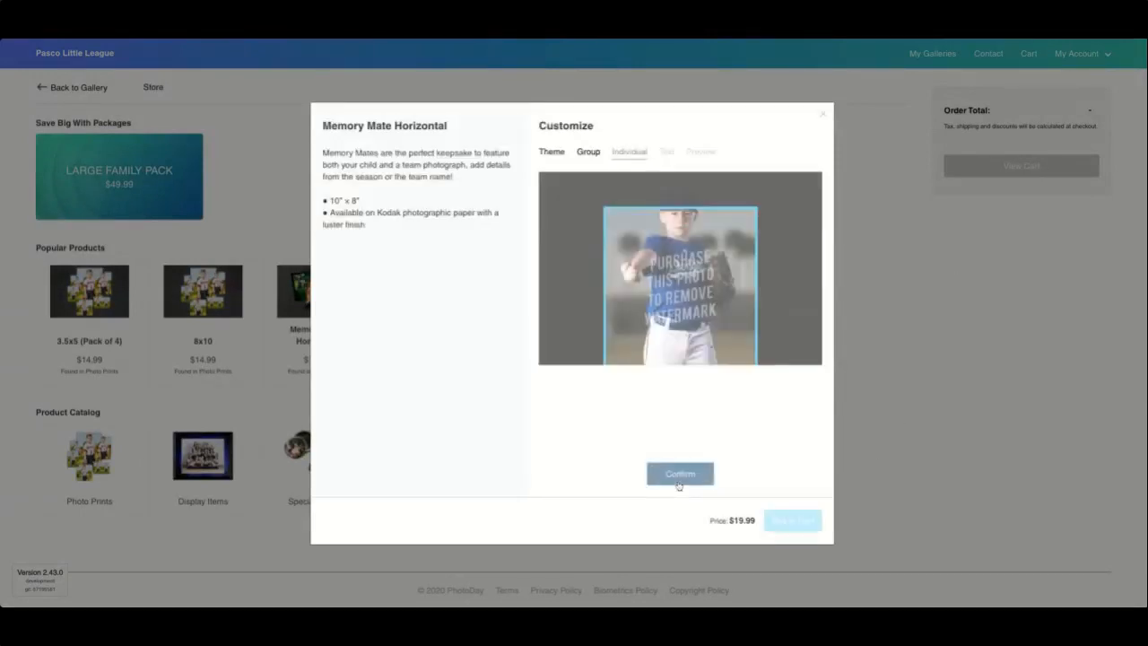
pyautogui.click(680, 479)
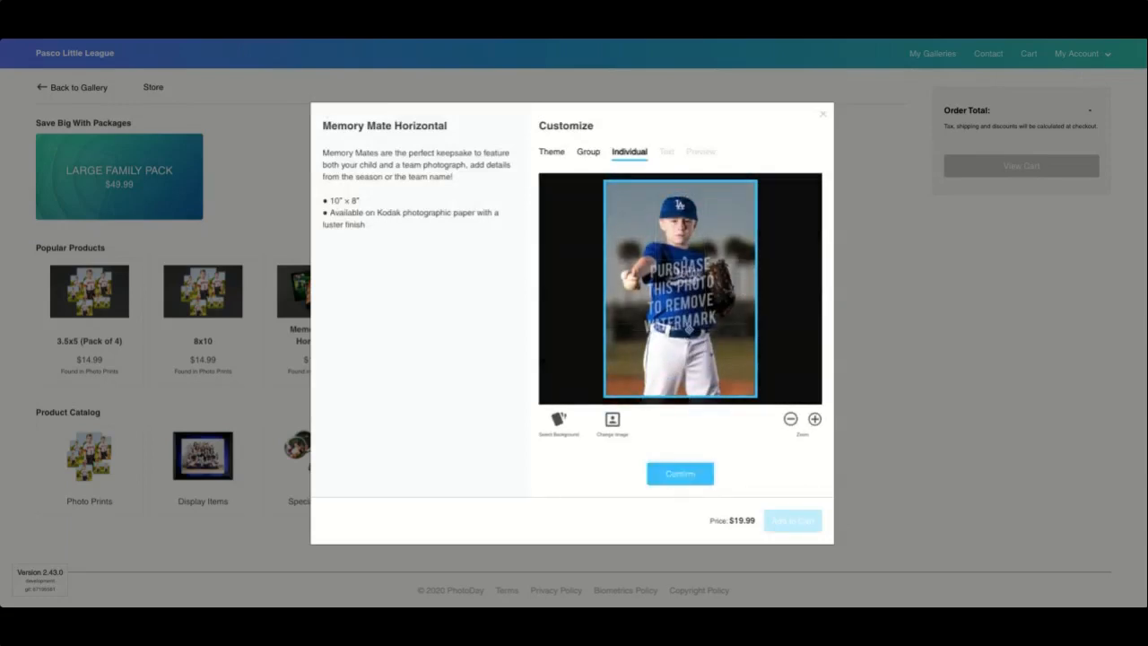
pyautogui.click(684, 470)
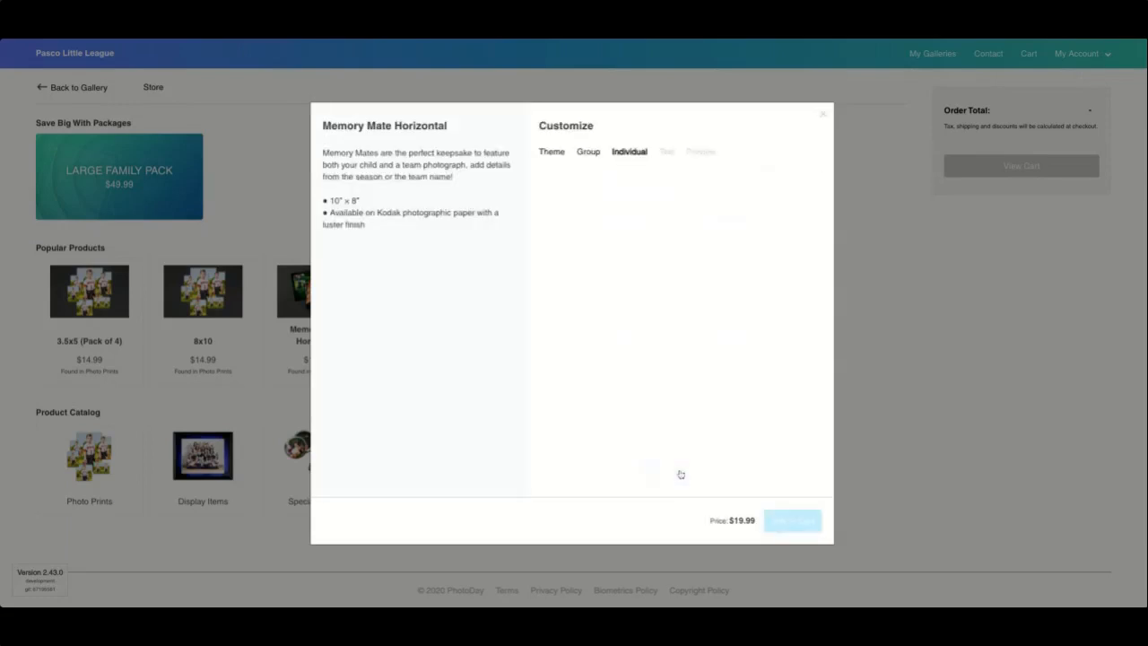
# Step: Enter Majors as the Division/Grade and the player's name in the Name field
pyautogui.click(600, 219)
pyautogui.write('Majors')
pyautogui.click(574, 273)
# Step: Enter Pasco Little League, First Base, Dodgers and 2020 as the text, then show the preview
pyautogui.click(581, 334)
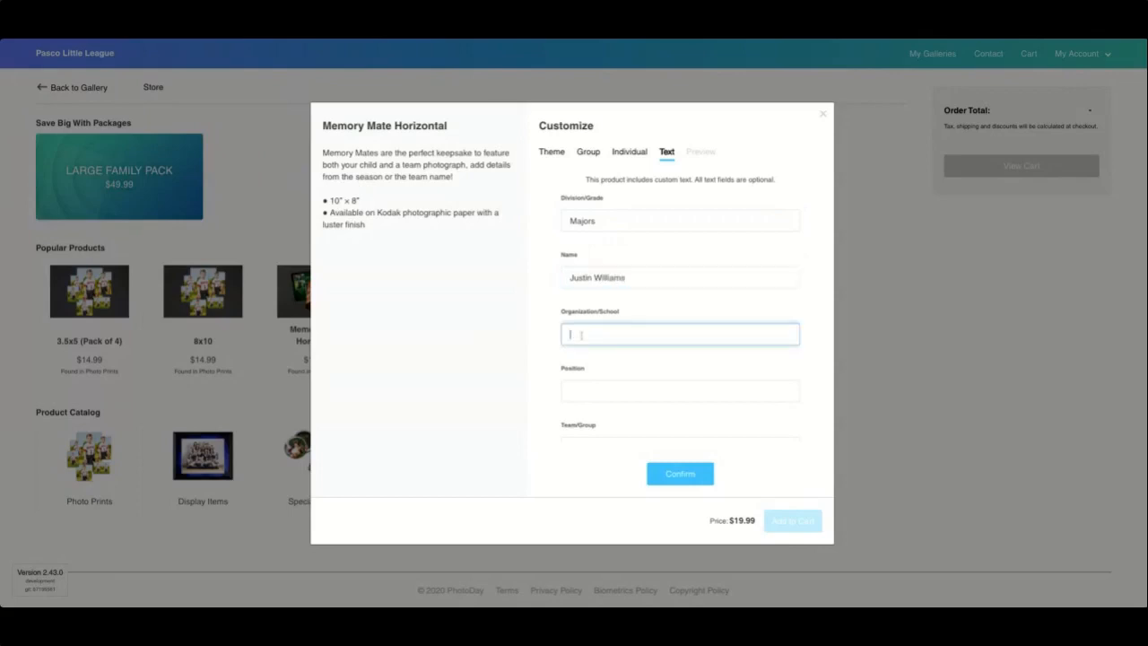
pyautogui.write('Pasco Little League')
pyautogui.click(585, 391)
pyautogui.write('First Base')
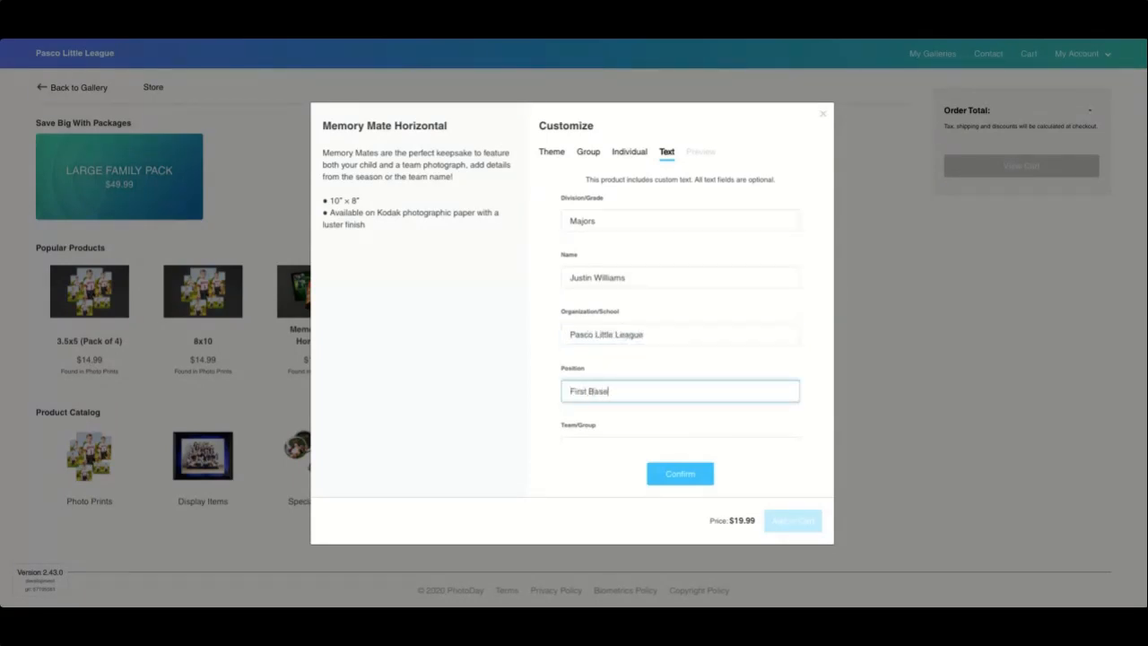
pyautogui.scroll(-1, 585, 400)
pyautogui.click(570, 357)
pyautogui.write('Dodgers')
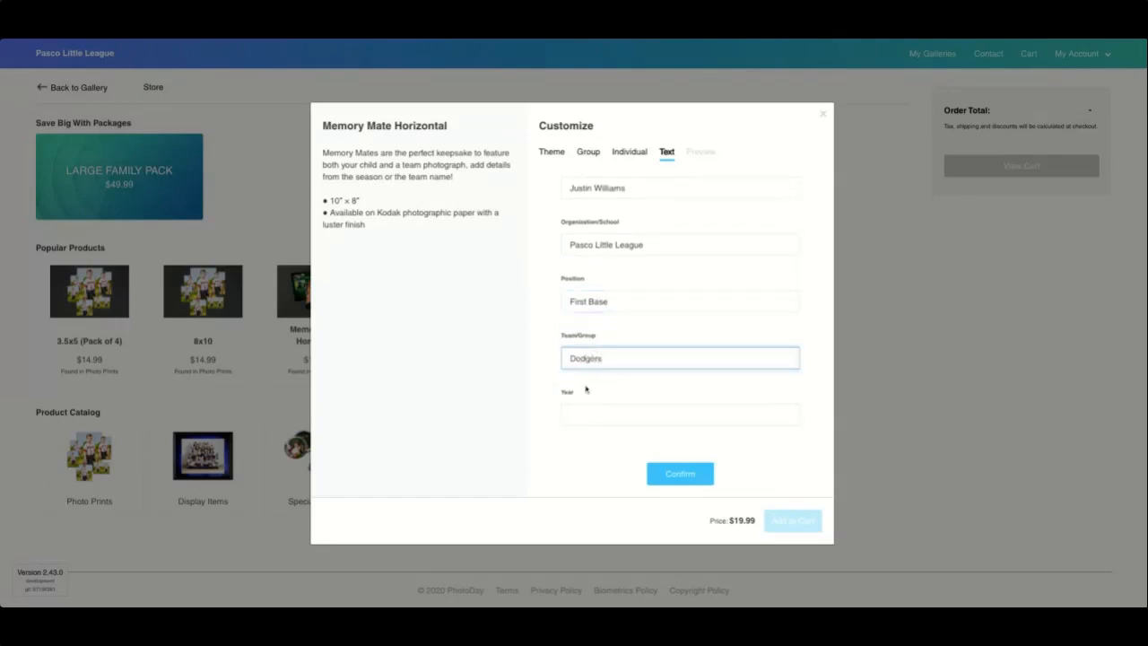
pyautogui.click(578, 413)
pyautogui.write('2020')
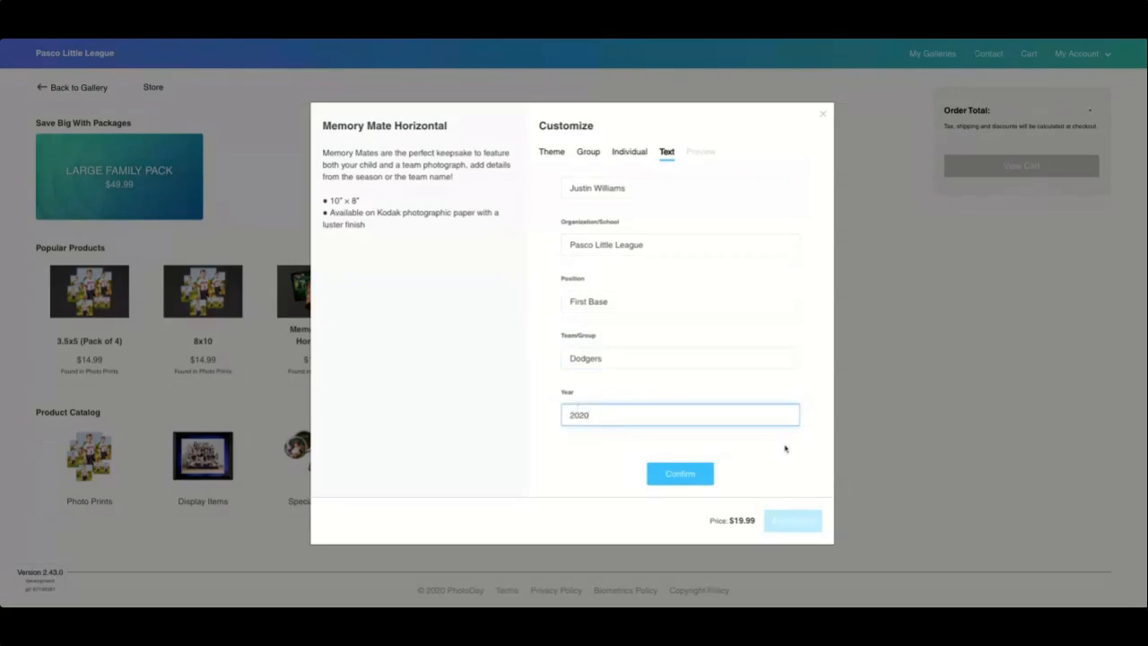
pyautogui.click(671, 475)
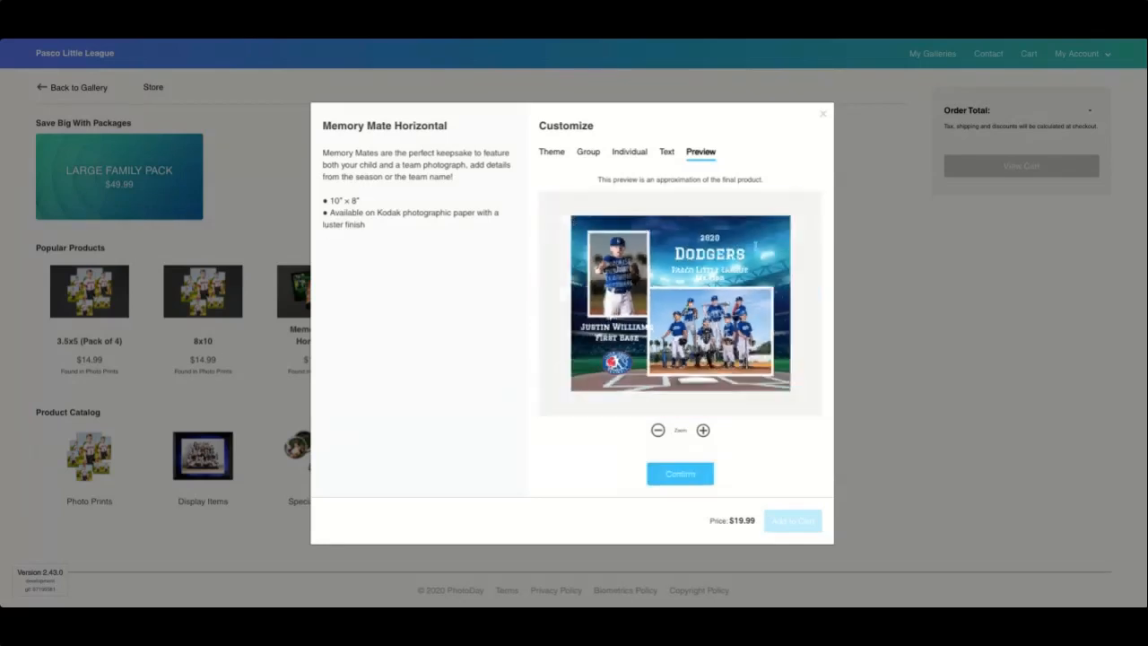
# Step: Zoom out to inspect the Dodgers Memory Mate preview, then confirm the design
pyautogui.click(659, 431)
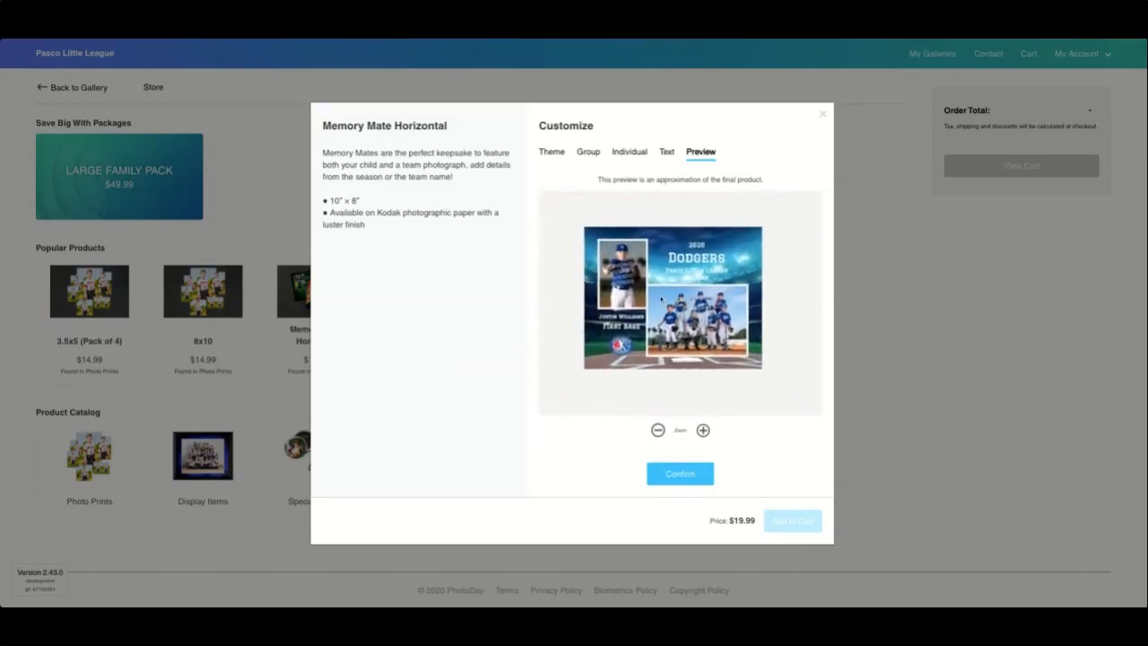
pyautogui.scroll(5, 717, 300)
pyautogui.scroll(-5, 718, 300)
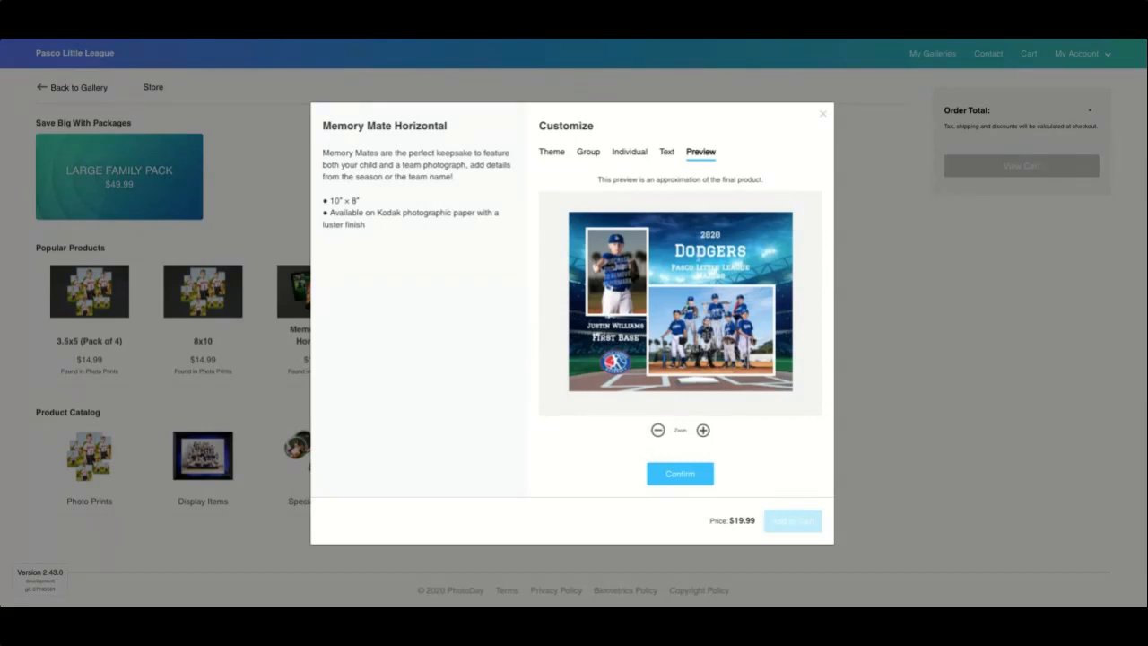
pyautogui.scroll(-3, 698, 257)
pyautogui.scroll(5, 697, 257)
pyautogui.scroll(-3, 698, 257)
pyautogui.scroll(3, 698, 258)
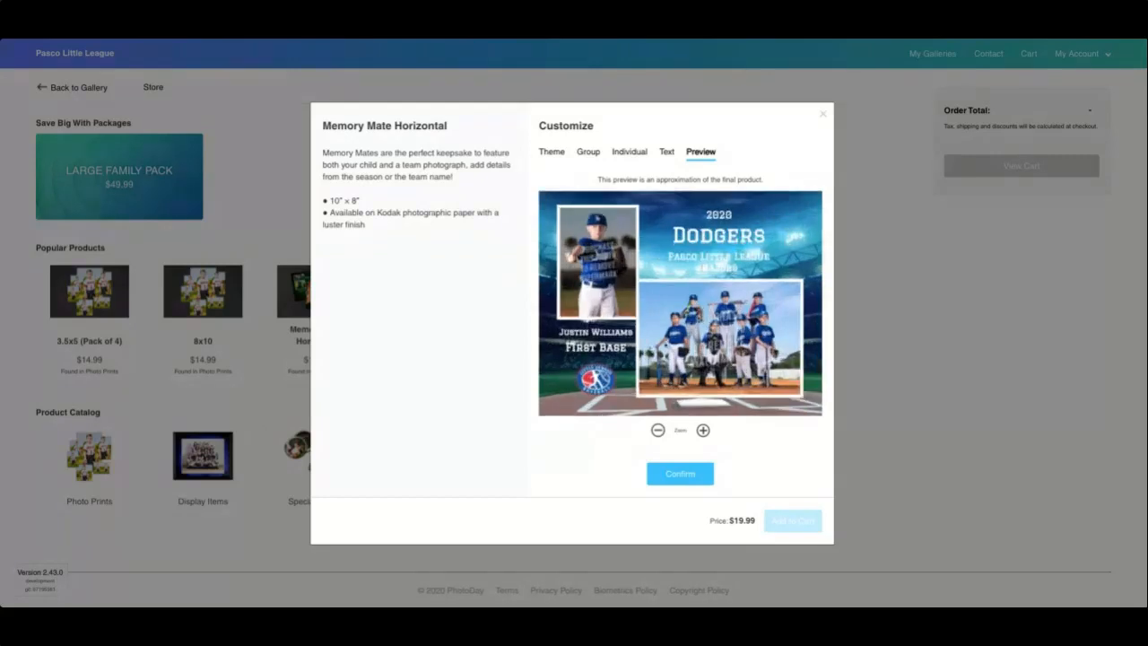
pyautogui.click(677, 475)
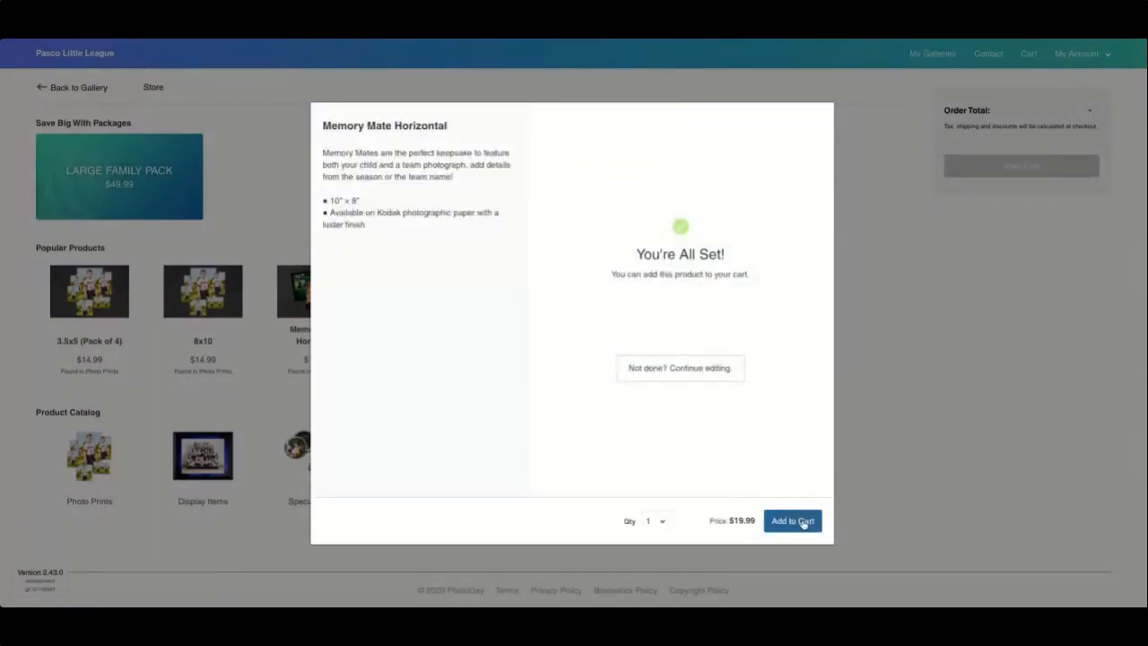
# Step: Add the $19.99 Memory Mate Horizontal to the cart
pyautogui.click(803, 522)
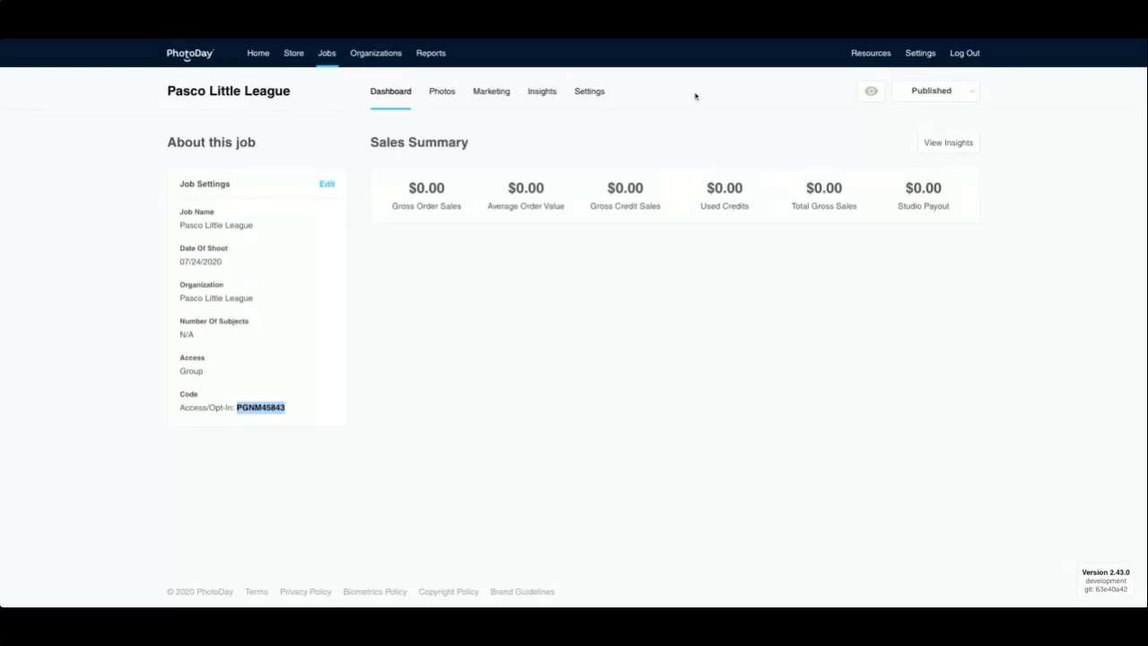
# Step: Open the Store's Custom Themes page listing Fall Baseball 2020 and the other collections
pyautogui.click(296, 53)
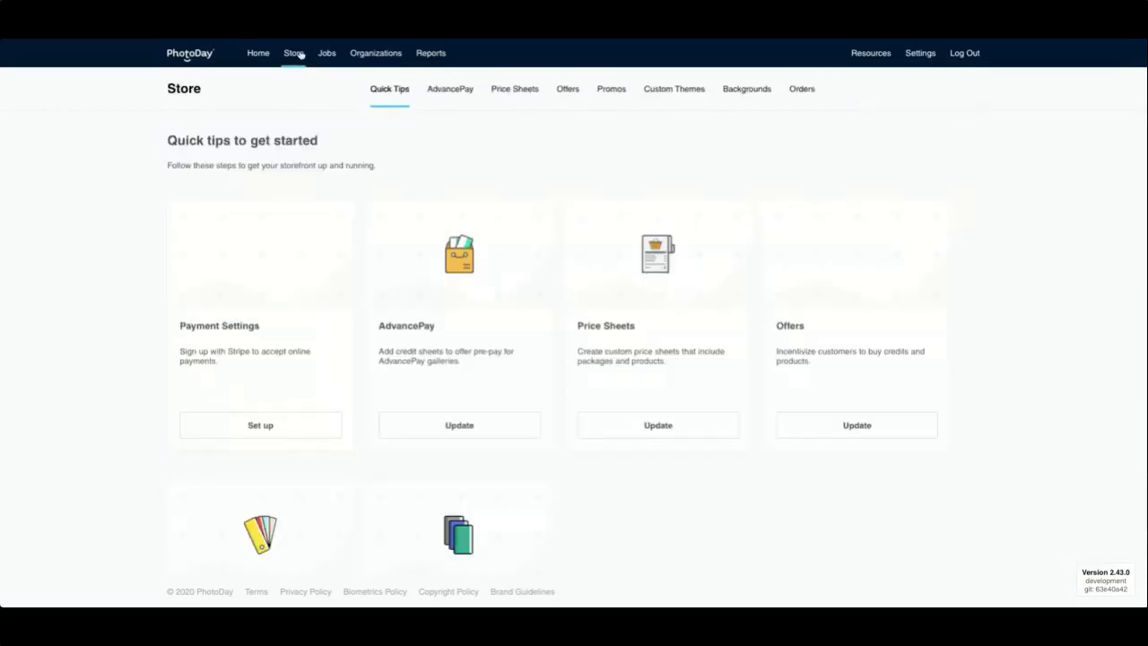
pyautogui.scroll(-3, 277, 528)
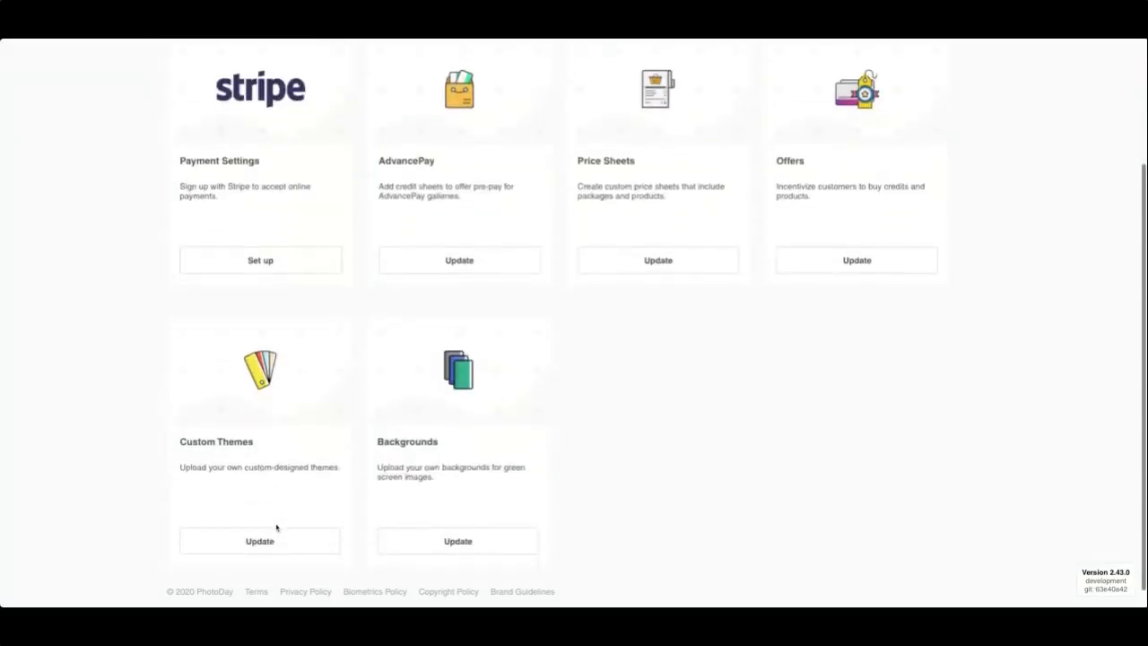
pyautogui.click(258, 543)
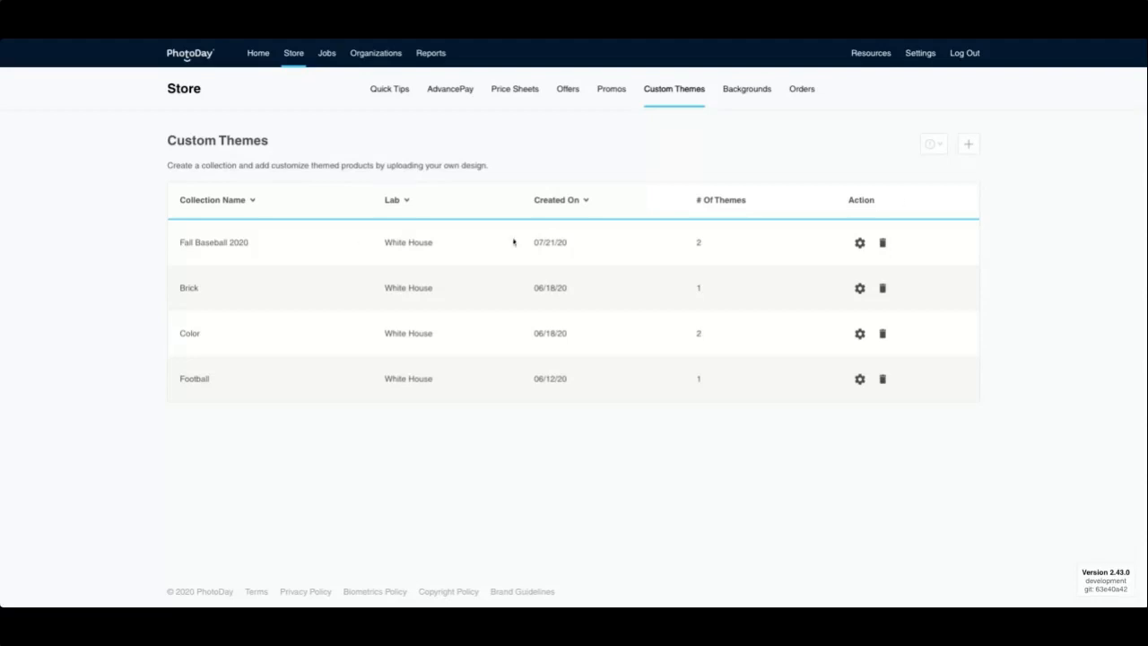
# Step: Change the Fall Baseball 2020 collection name to DHS, finish editing, and confirm publishing
pyautogui.click(965, 147)
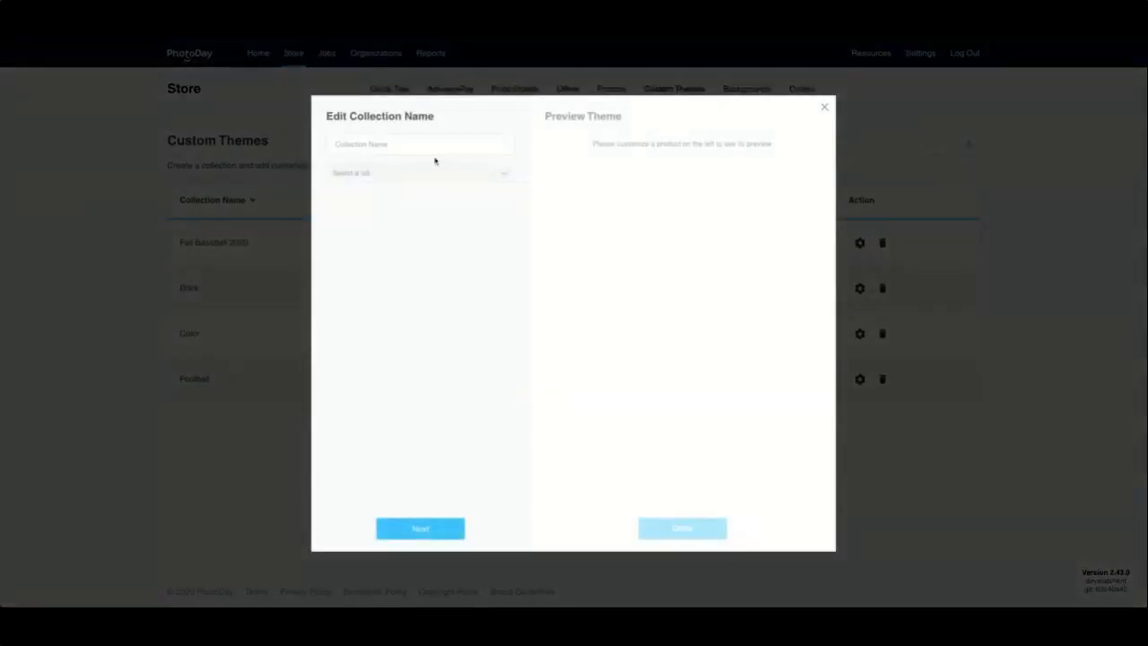
pyautogui.click(396, 142)
pyautogui.write('OH')
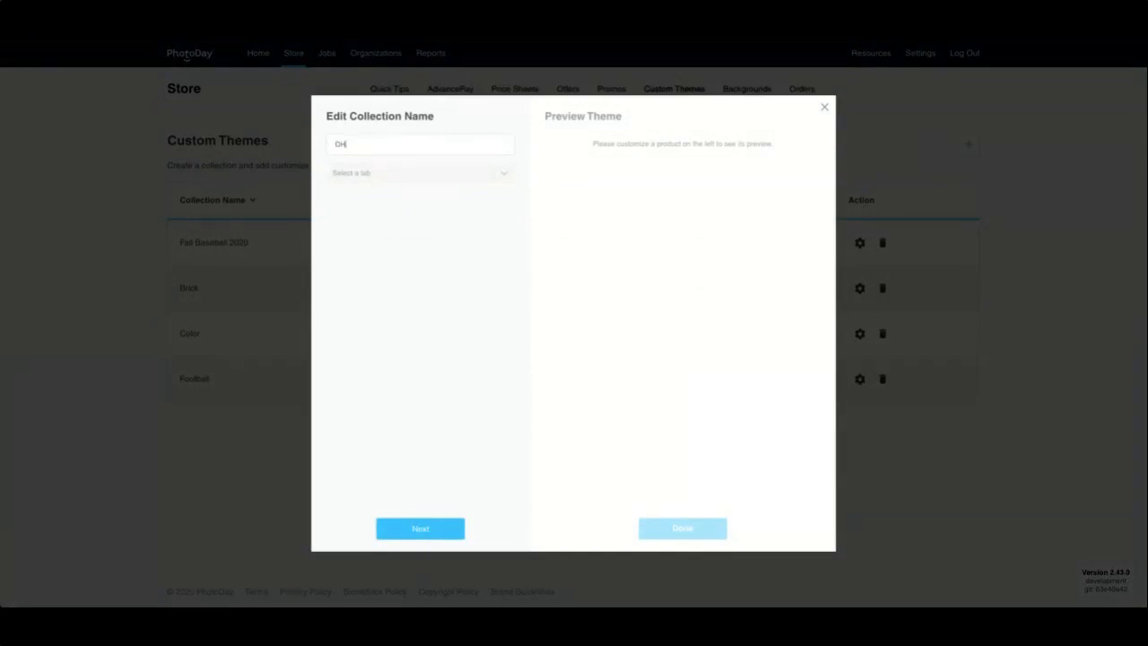
pyautogui.write('S')
pyautogui.click(434, 532)
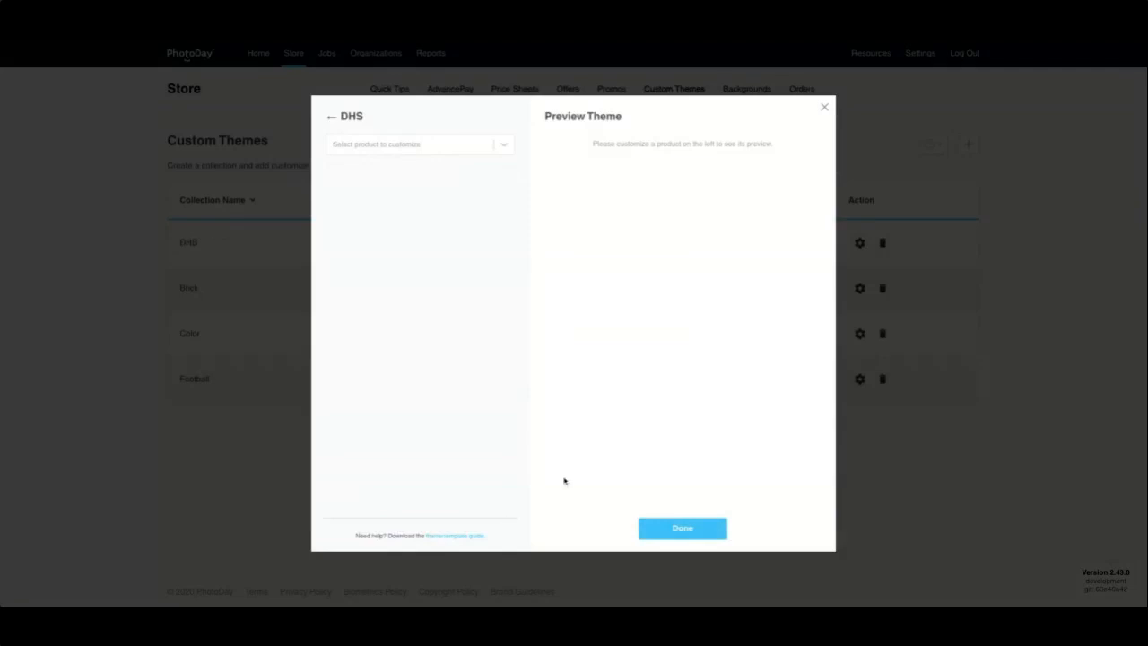
pyautogui.click(686, 525)
pyautogui.click(594, 347)
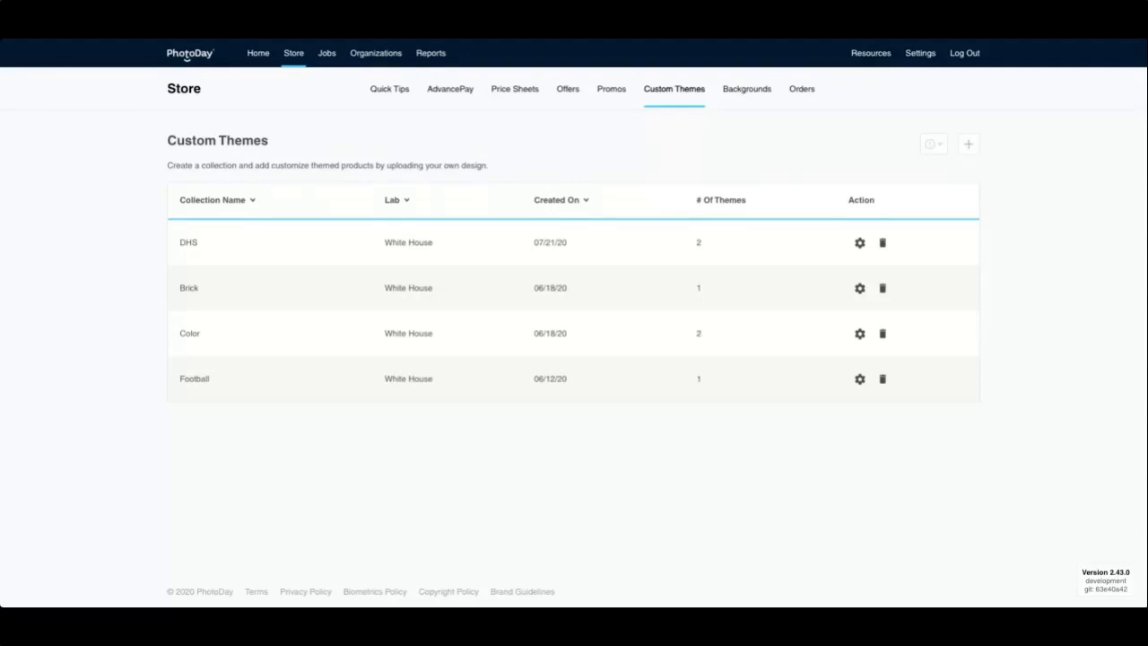
# Step: Select Memory Mate Horizontal in the DHS collection settings and enlarge its baseball stadium template preview
pyautogui.click(860, 243)
pyautogui.click(403, 146)
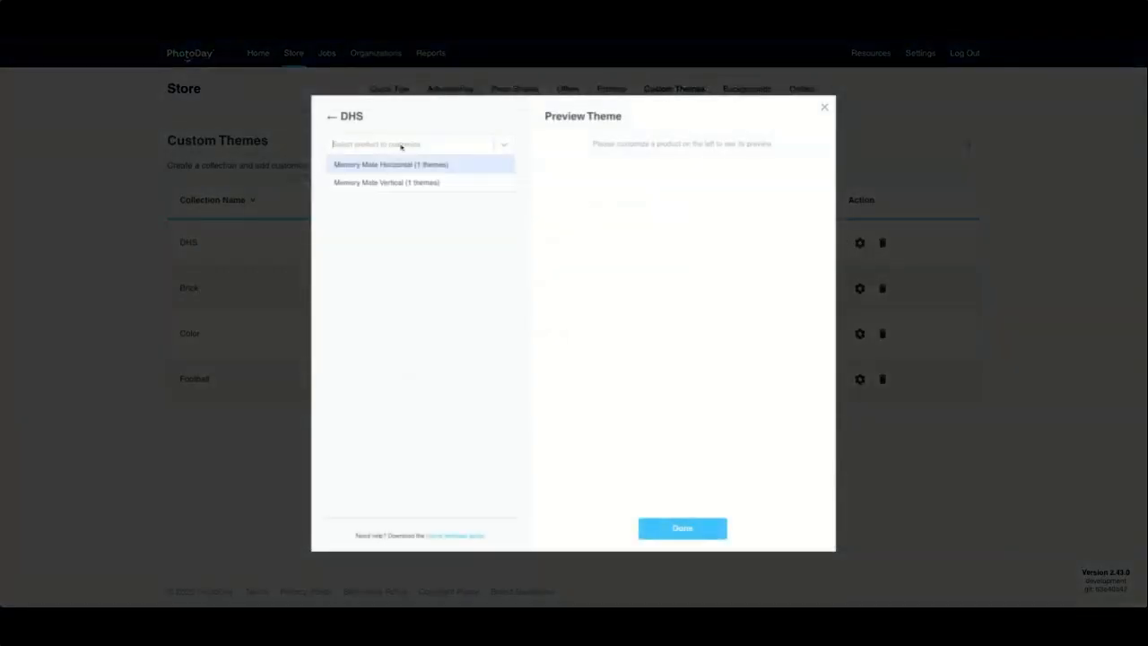
pyautogui.click(392, 165)
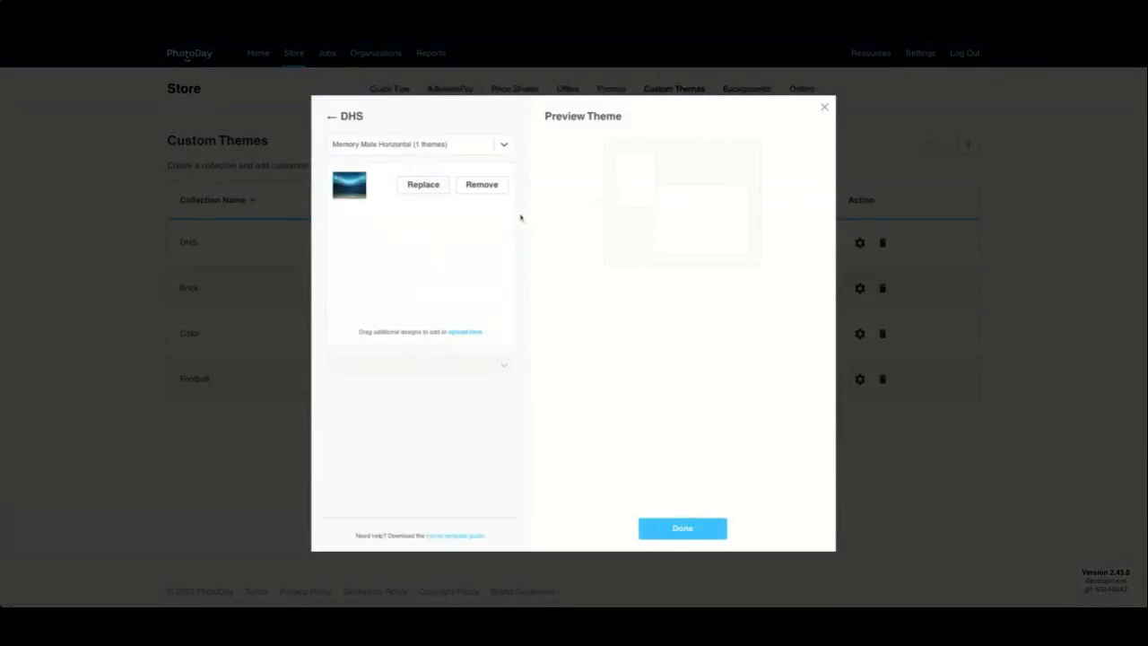
pyautogui.click(680, 325)
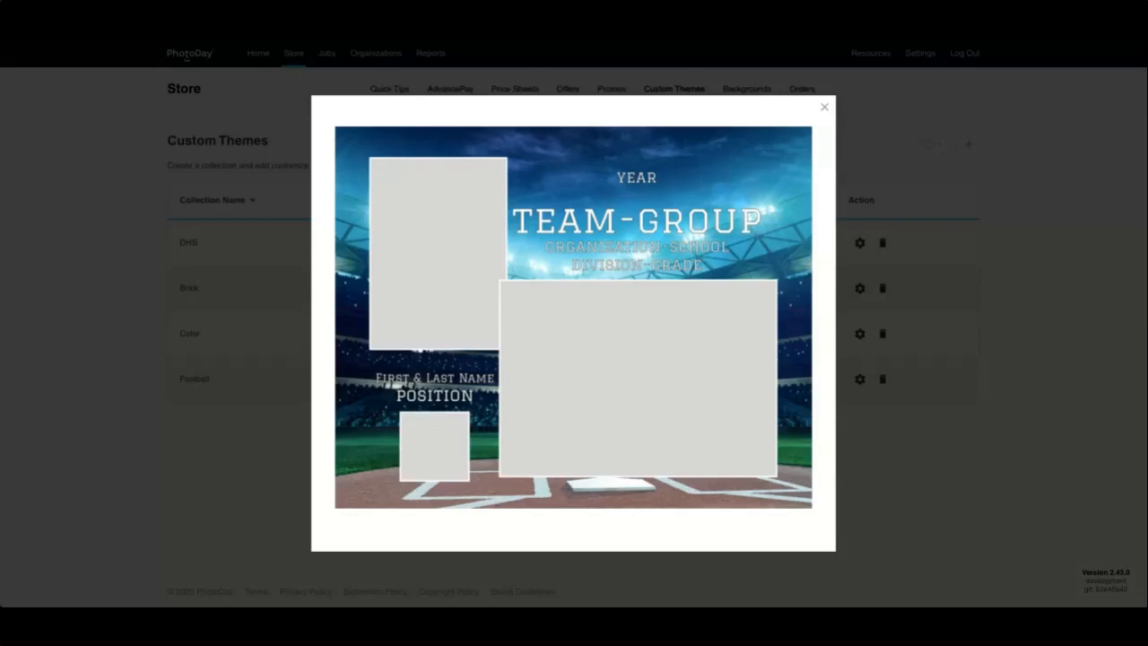
# Step: Close the enlarged preview, finish editing, and confirm publishing the DHS themes live
pyautogui.click(824, 107)
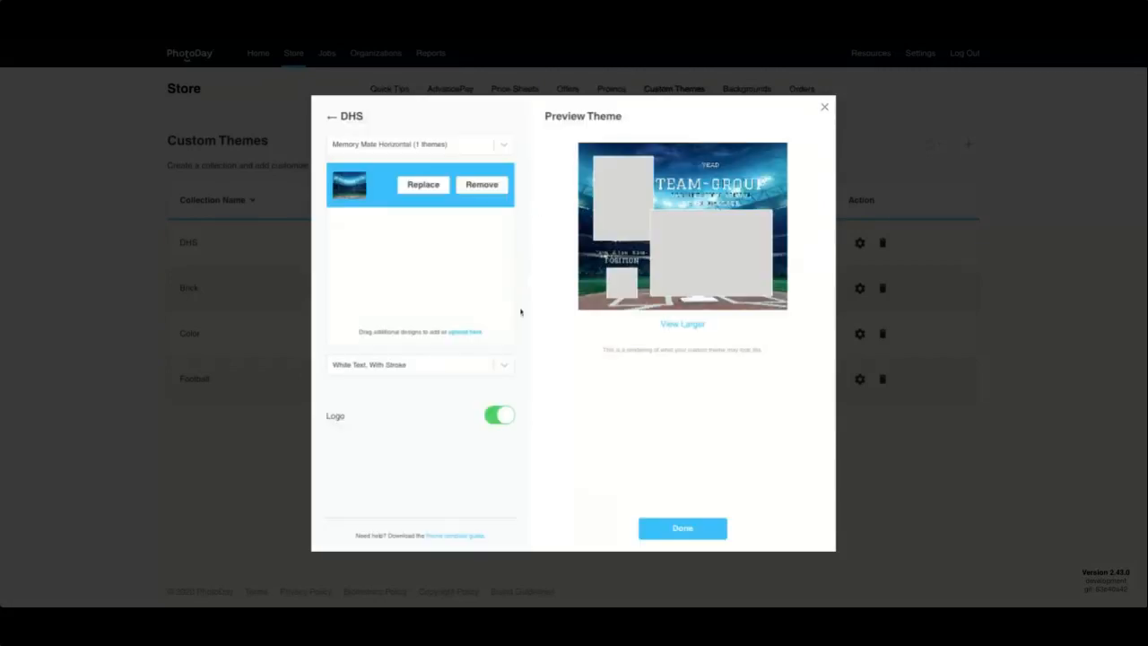
pyautogui.click(664, 537)
pyautogui.click(583, 354)
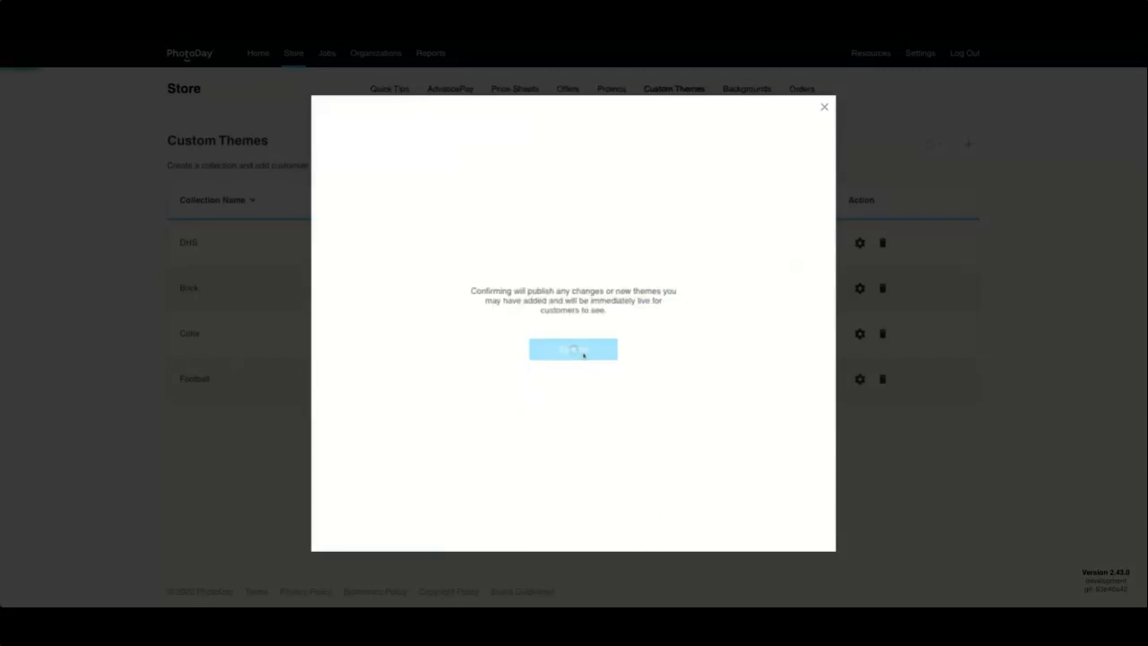